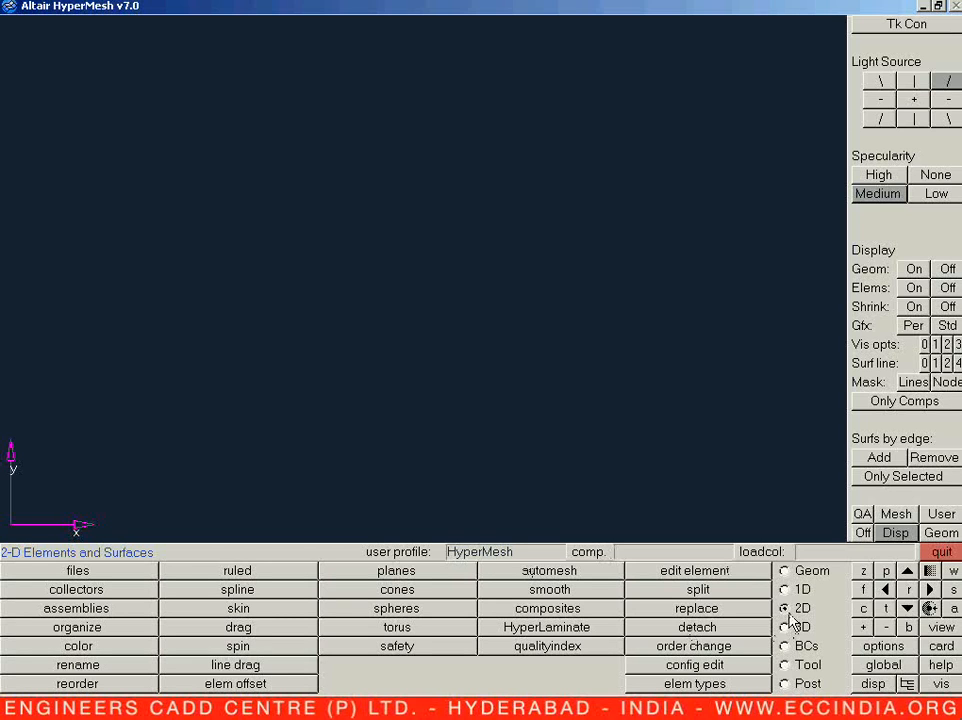
Step: Set up a square planar surface normal to the z-axis with its base point at the origin 0, 0, 0
left_click(418, 578)
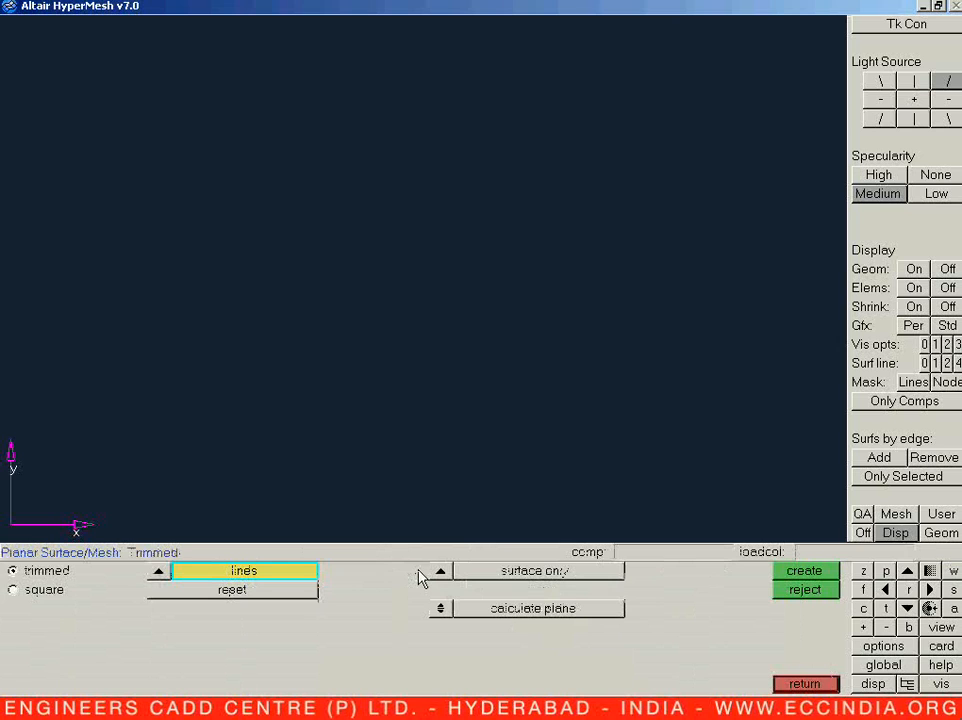
left_click(28, 596)
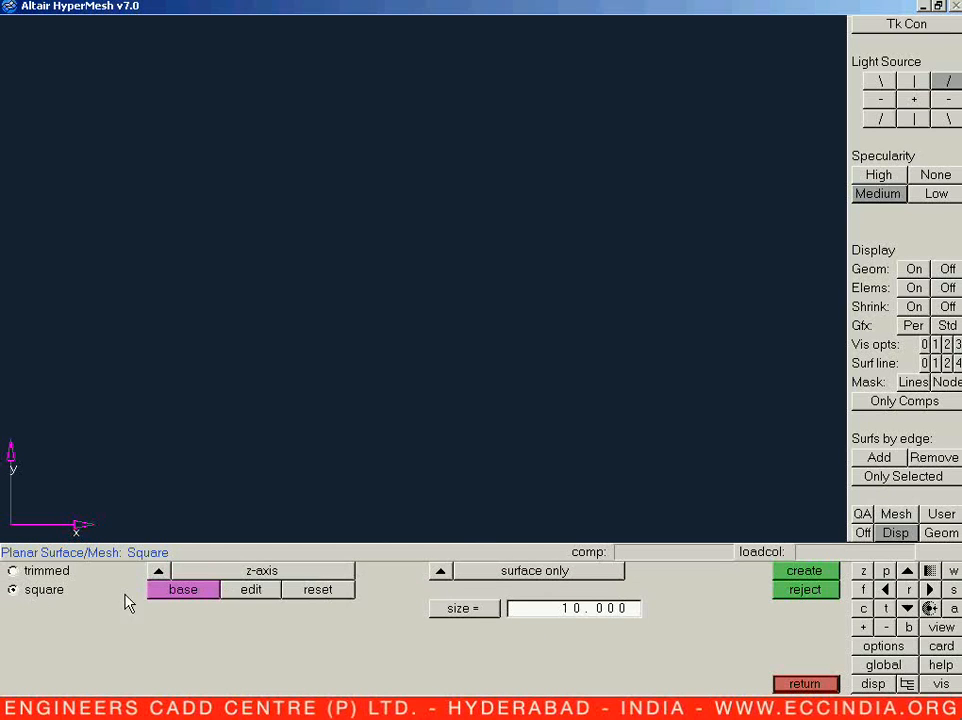
left_click(182, 590)
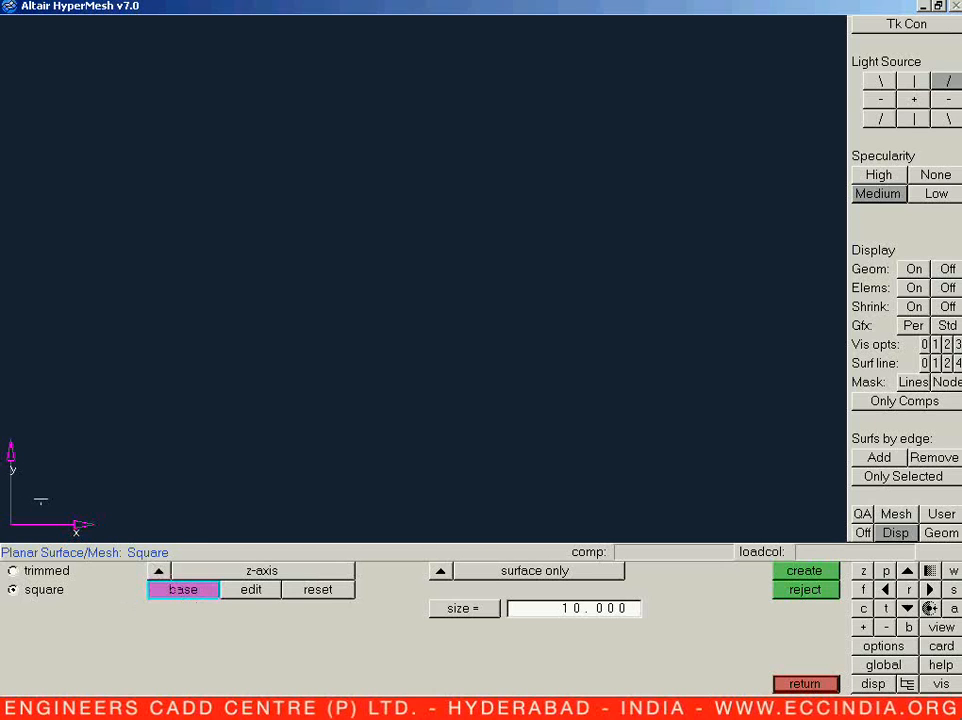
left_click(158, 572)
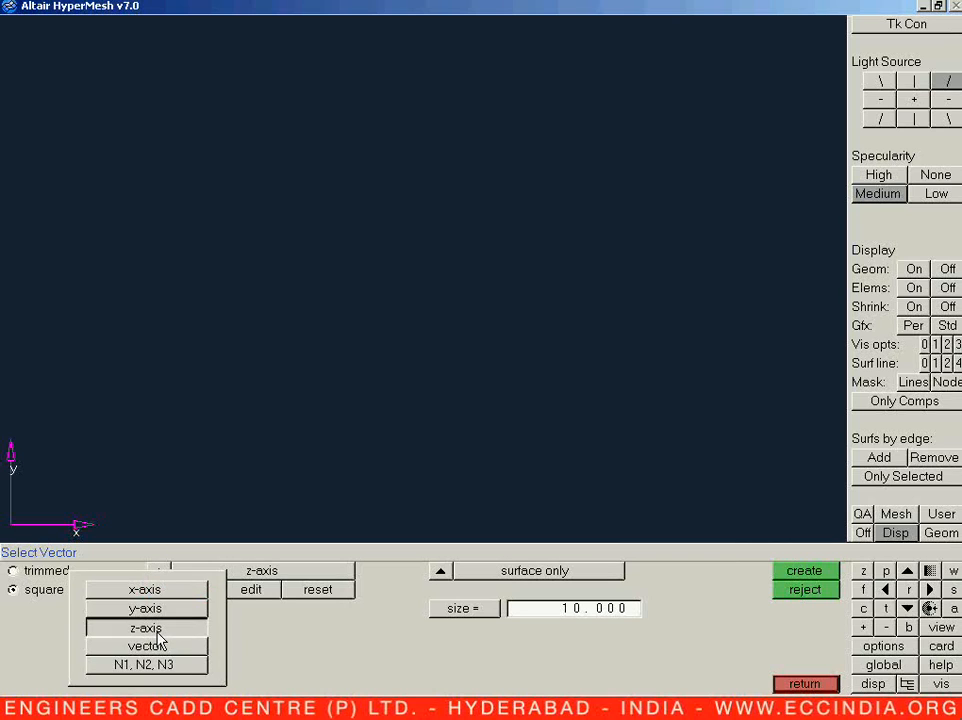
left_click(158, 630)
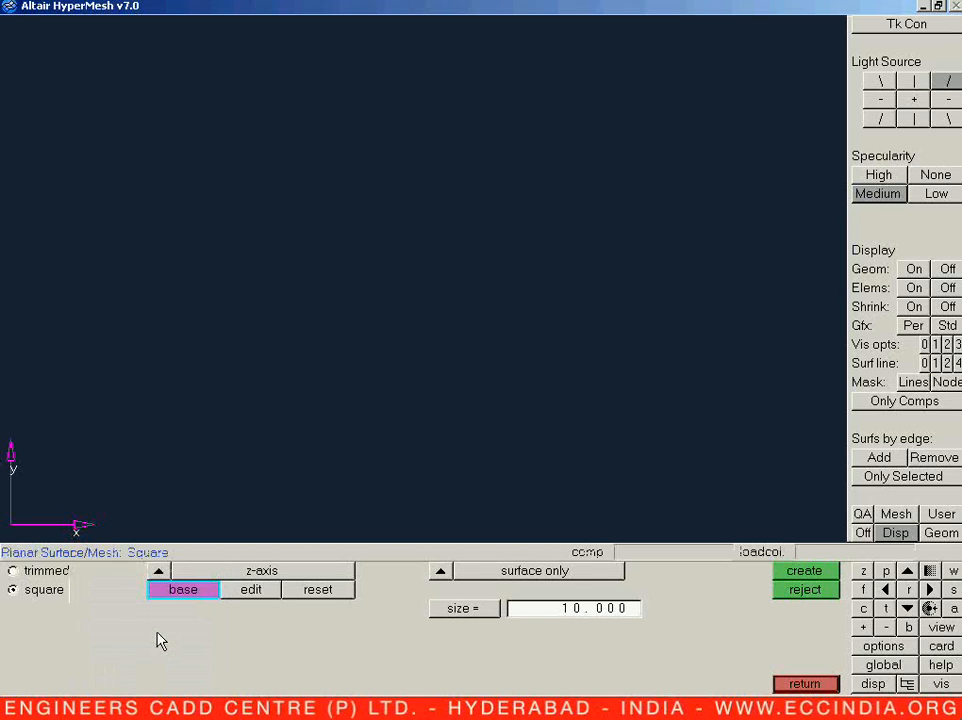
left_click(256, 592)
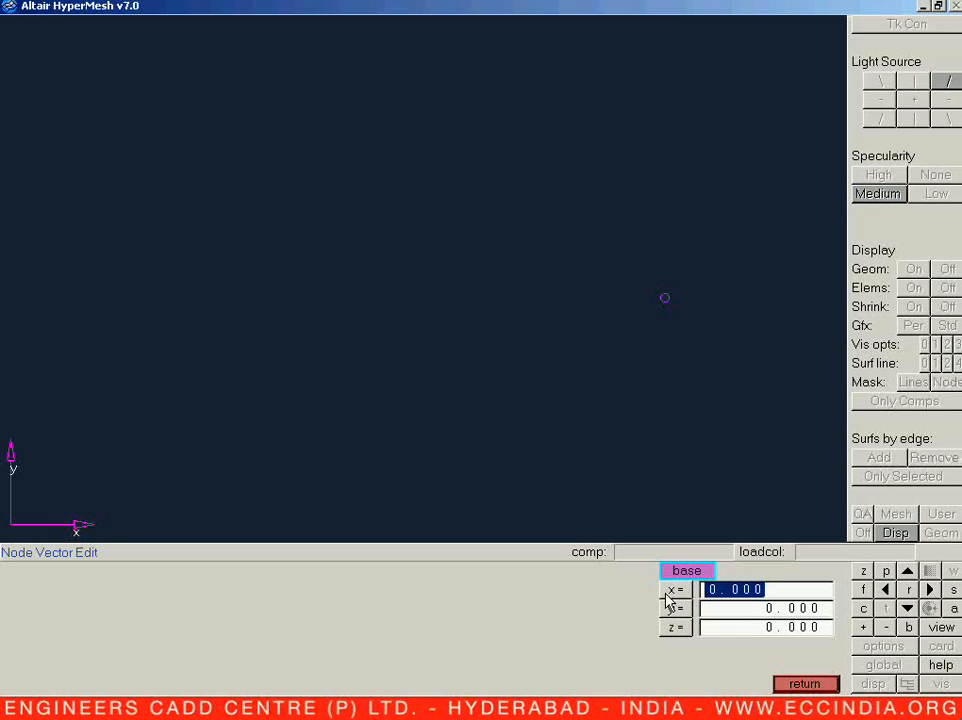
type("f")
key("BackSpace")
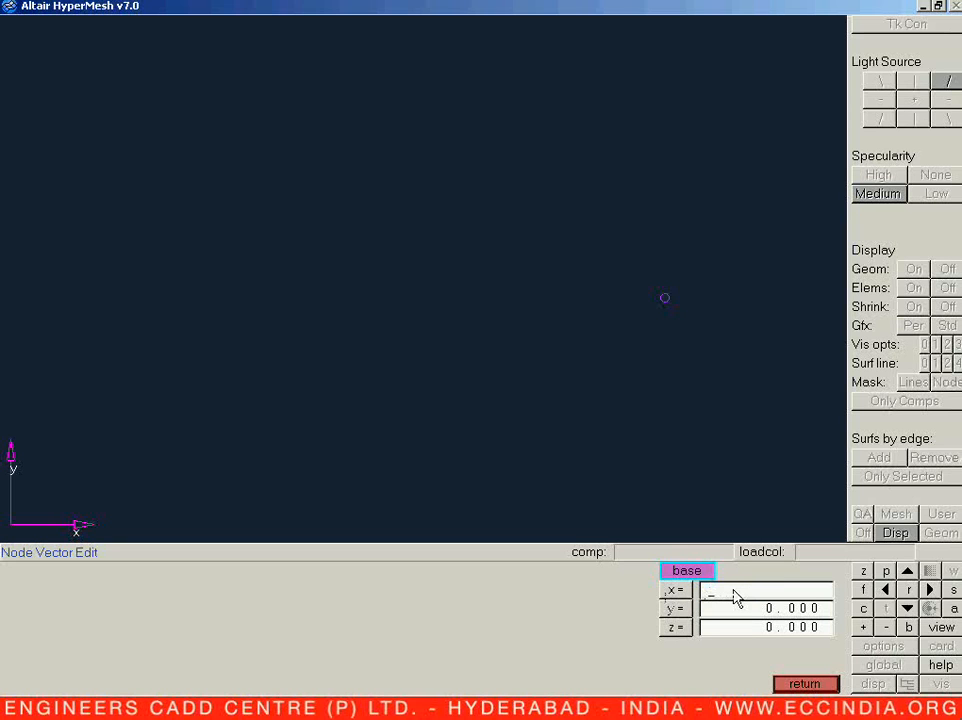
left_click(804, 684)
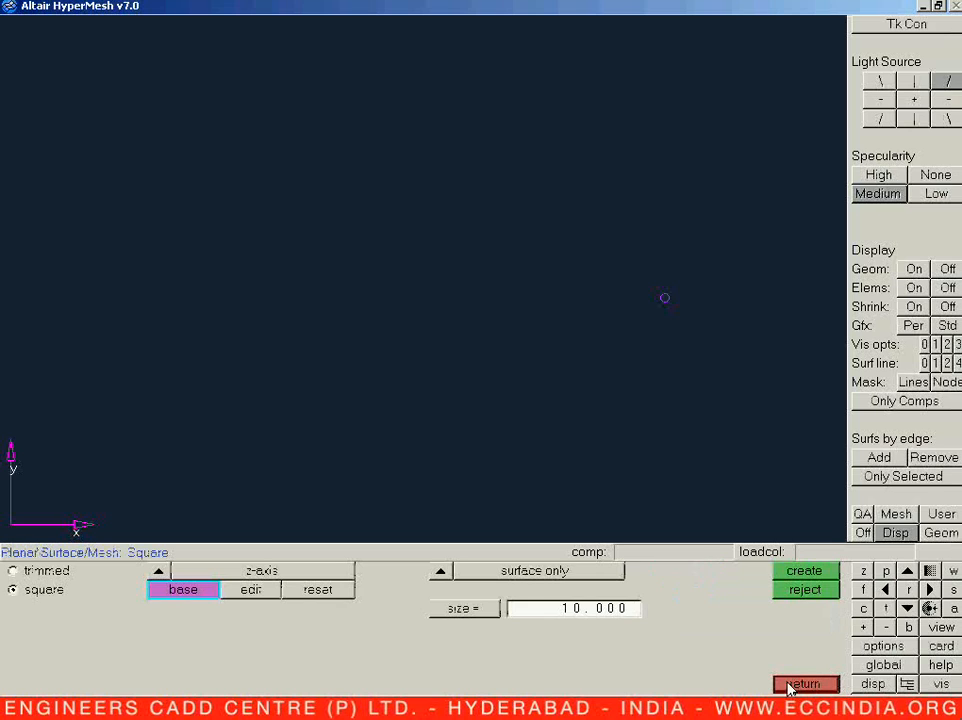
Step: Create the square with size 10 as surface only and leave the planar surface command
left_click(608, 614)
type("10")
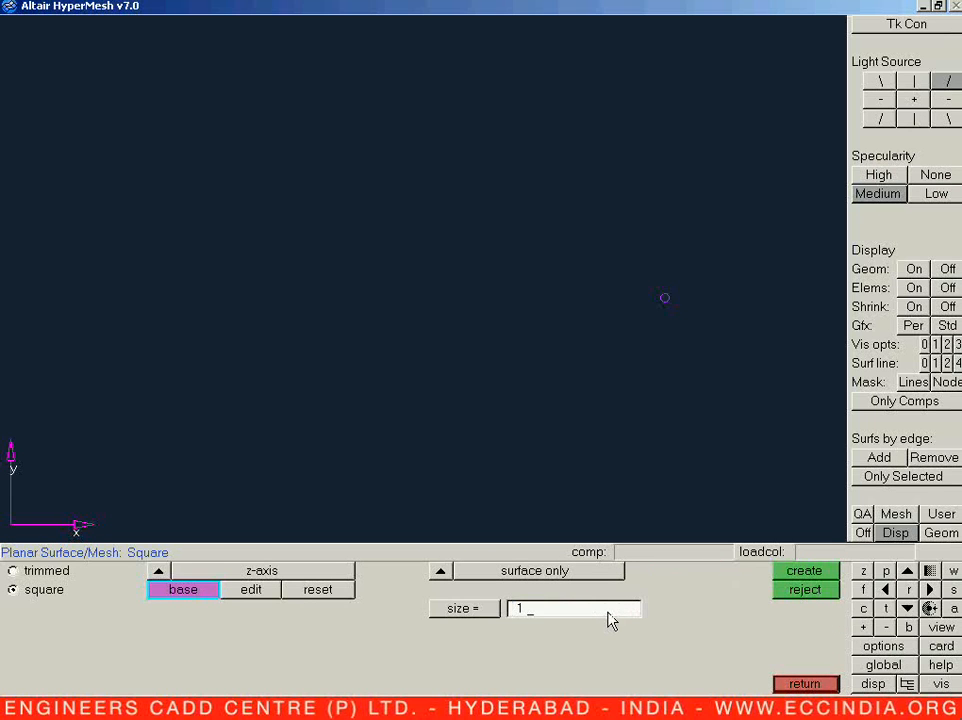
key("Return")
left_click(442, 572)
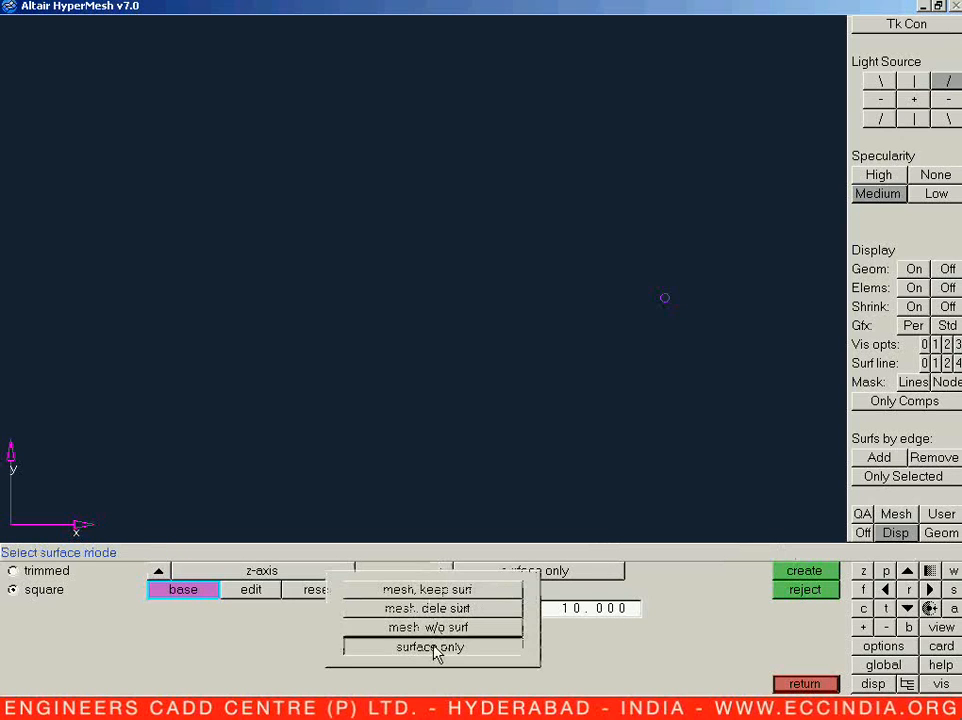
left_click(434, 648)
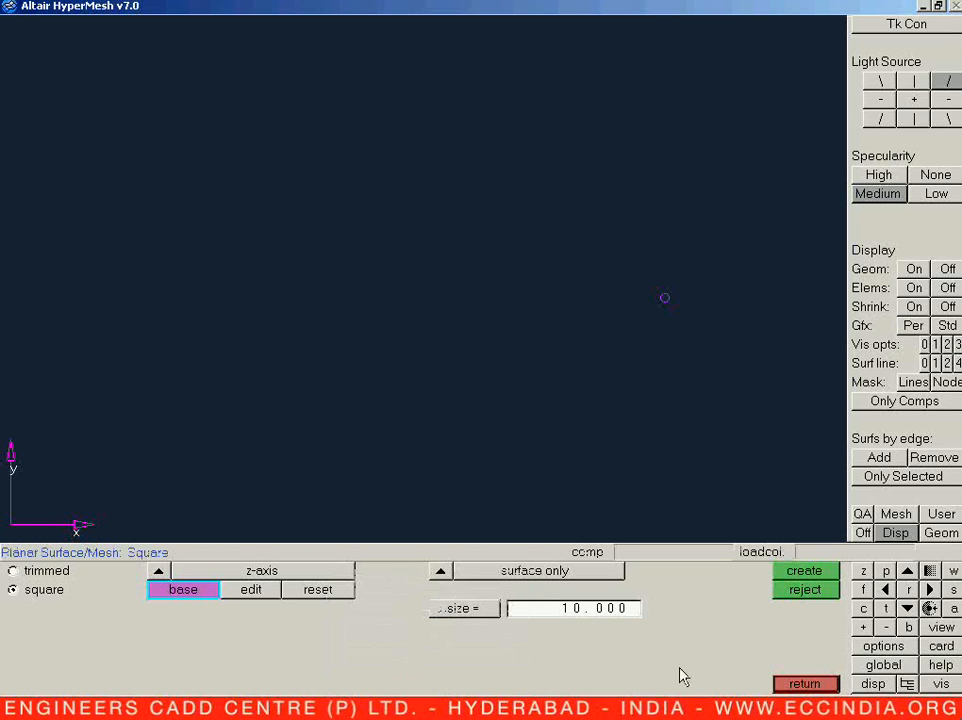
left_click(789, 576)
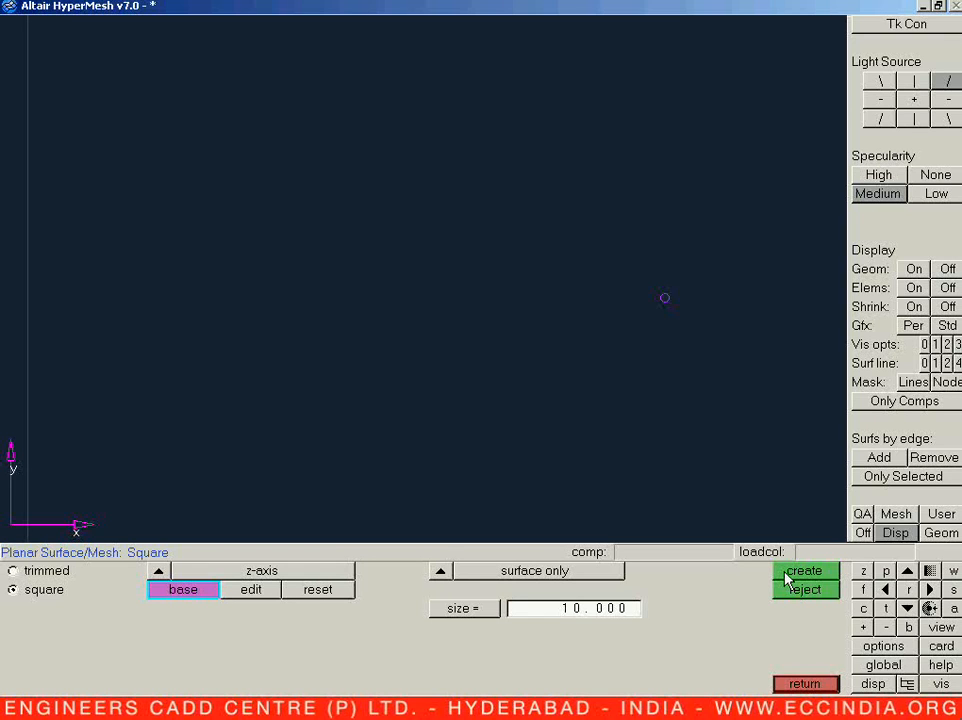
key("f")
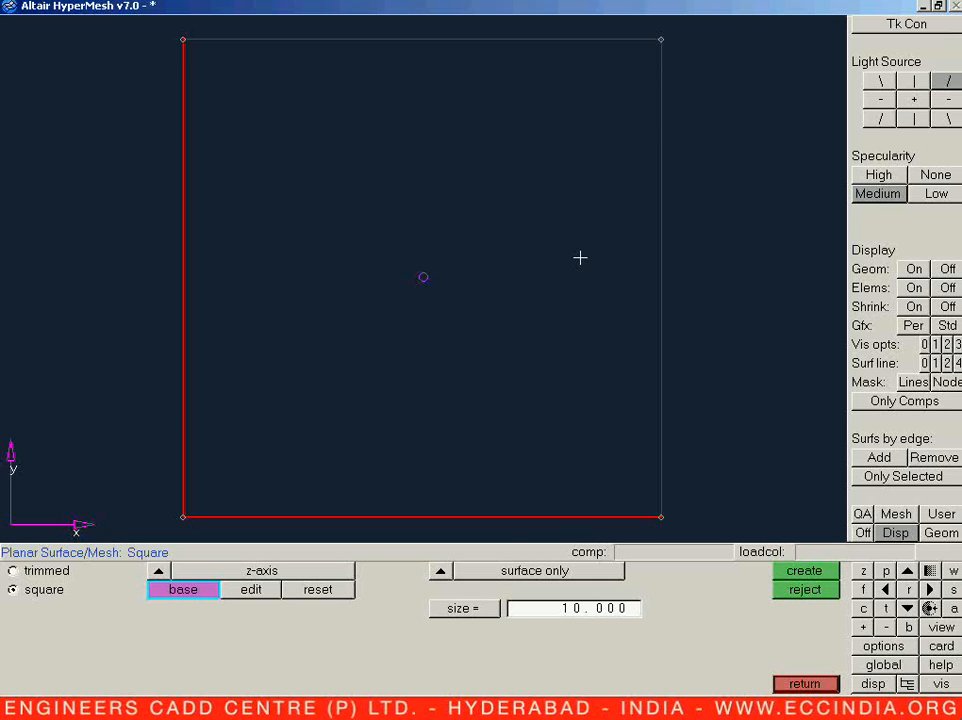
key("Escape")
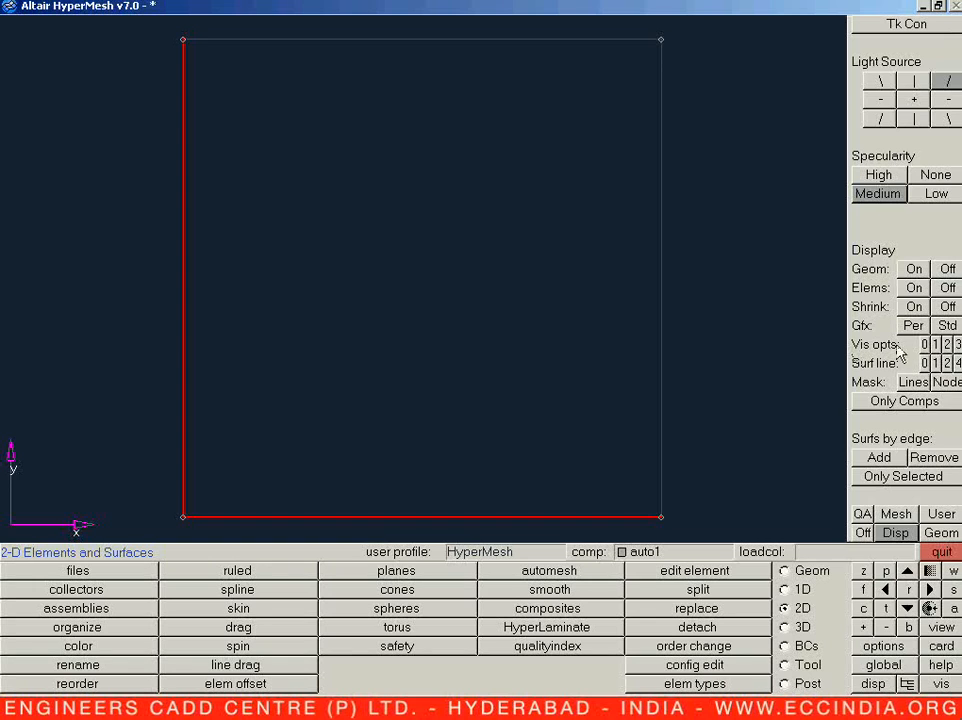
Step: Display the square surface shaded and examine it from an oblique angle
left_click(956, 345)
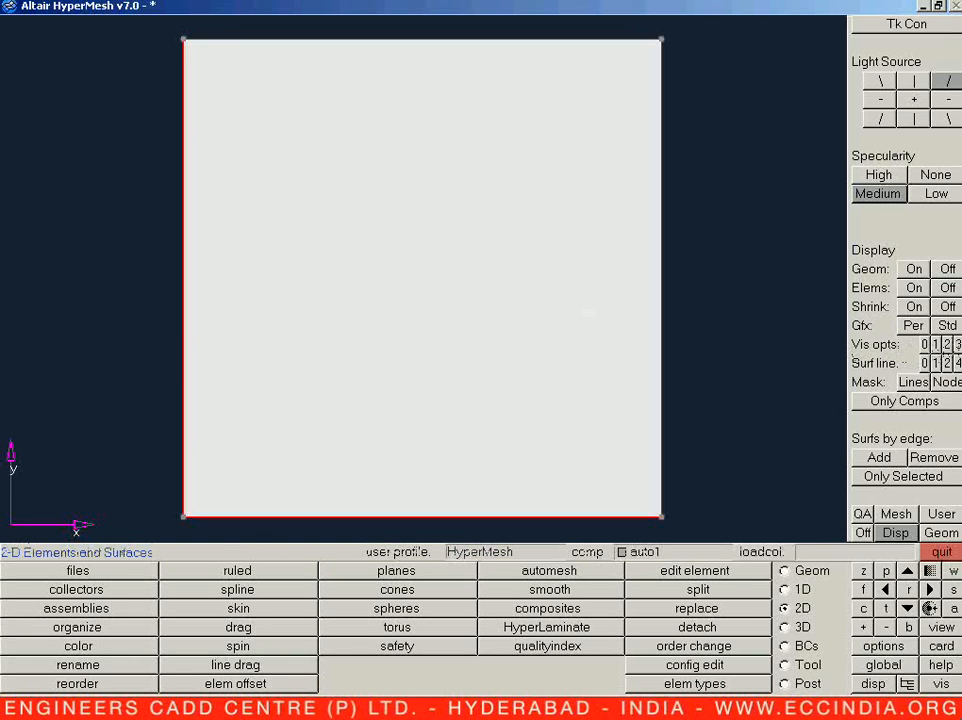
mouse_move(568, 363)
right_mouse_down("ctrl")
mouse_move(563, 335)
mouse_move(582, 354)
right_mouse_up("ctrl")
mouse_move(582, 354)
left_mouse_down("ctrl")
mouse_move(562, 306)
mouse_move(496, 286)
mouse_move(502, 262)
left_mouse_up("ctrl")
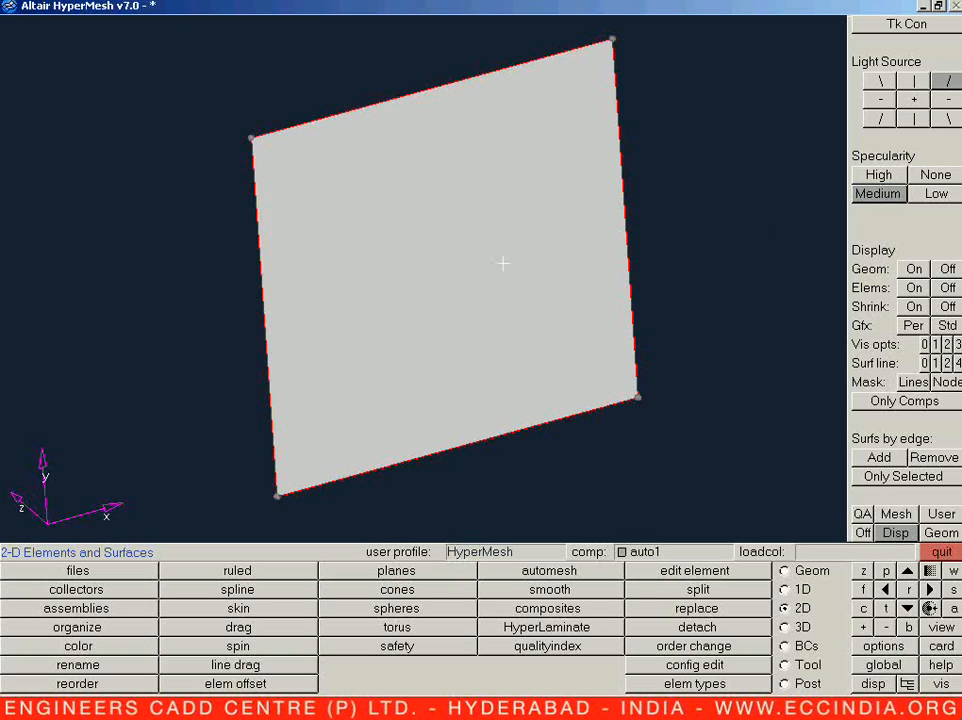
scroll(502, 278, "down", 2, "ctrl")
mouse_move(432, 372)
left_mouse_down("ctrl")
mouse_move(410, 322)
mouse_move(464, 319)
left_mouse_up("ctrl")
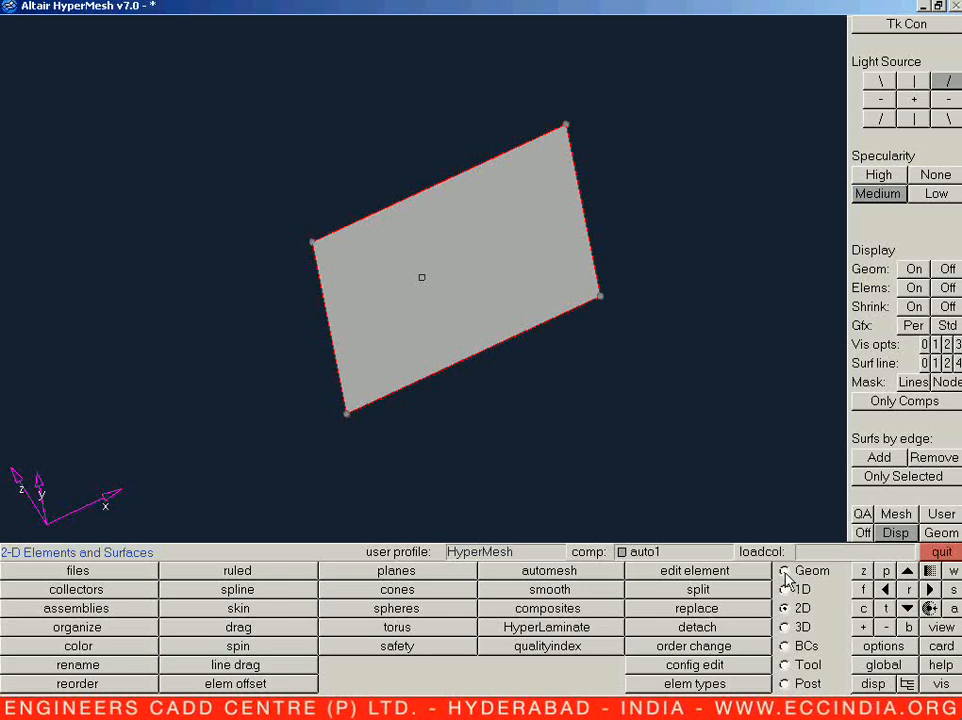
Step: In wireframe display, create a node at the square's upper-left corner point using the at point method
left_click(785, 572)
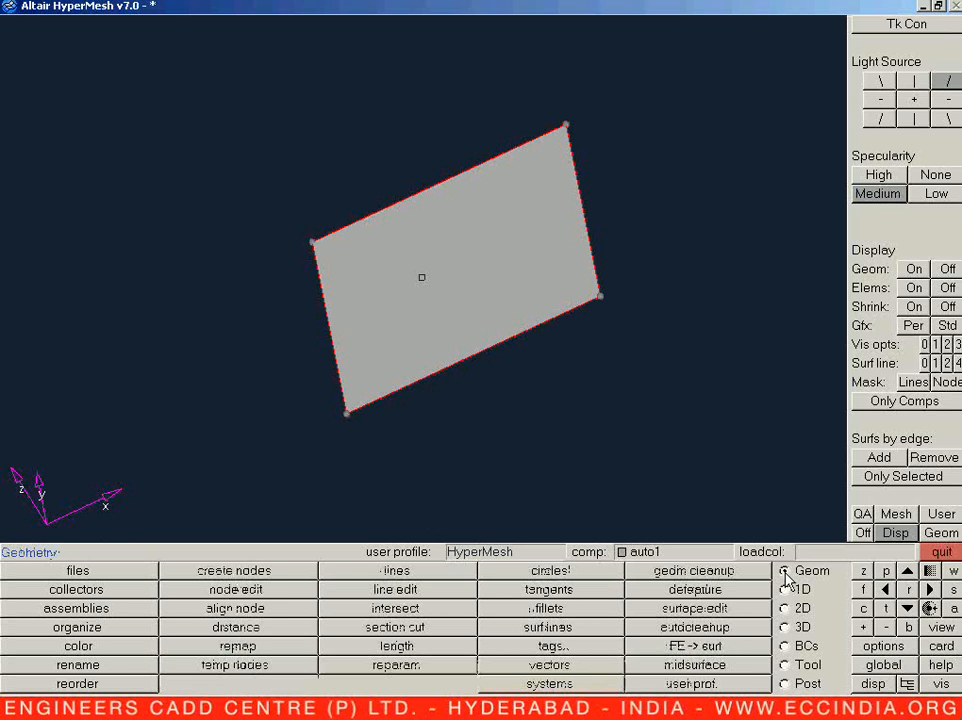
left_click(240, 572)
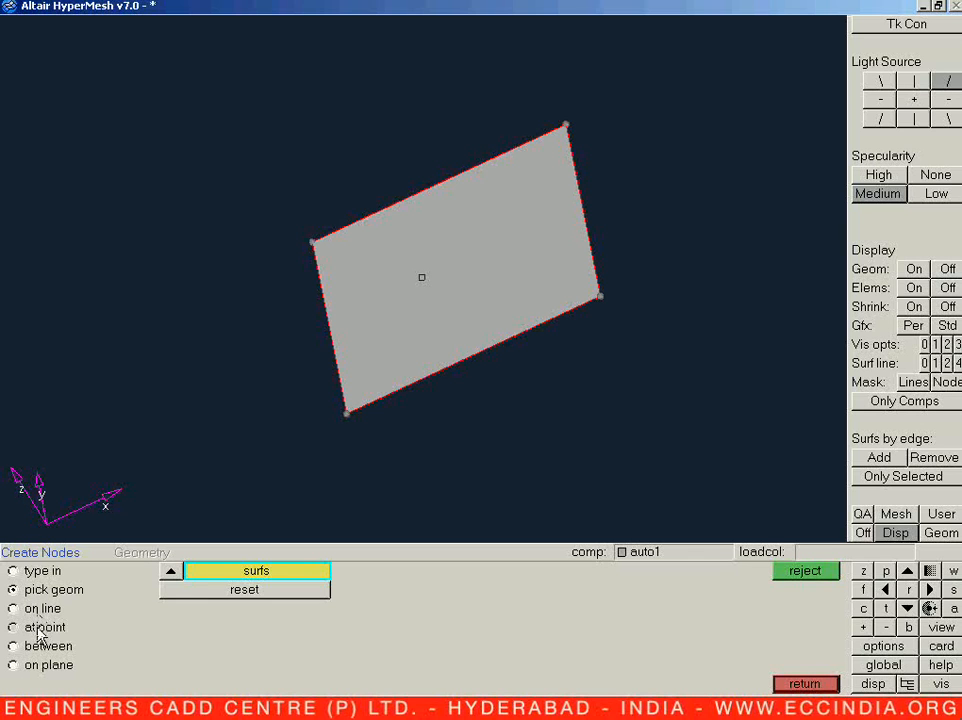
left_click(40, 632)
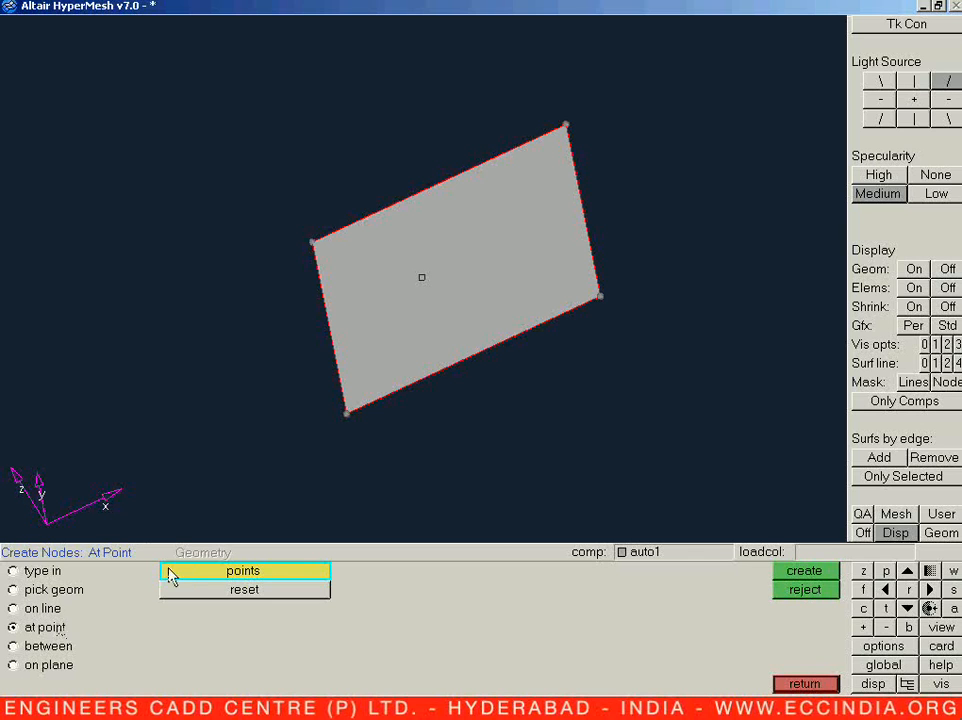
left_click(947, 346)
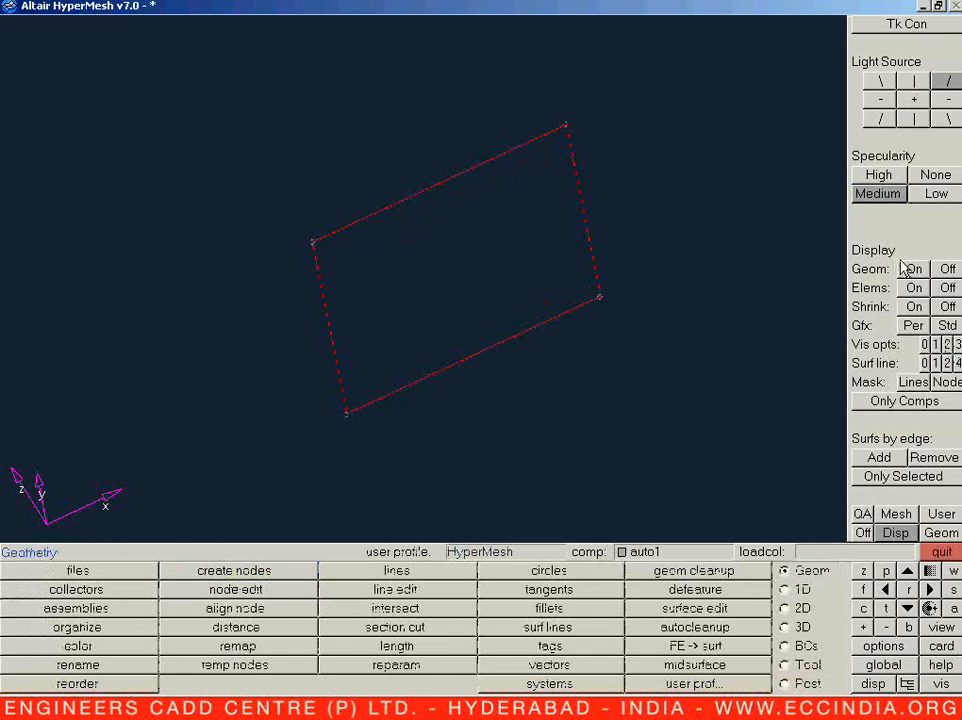
left_click(941, 627)
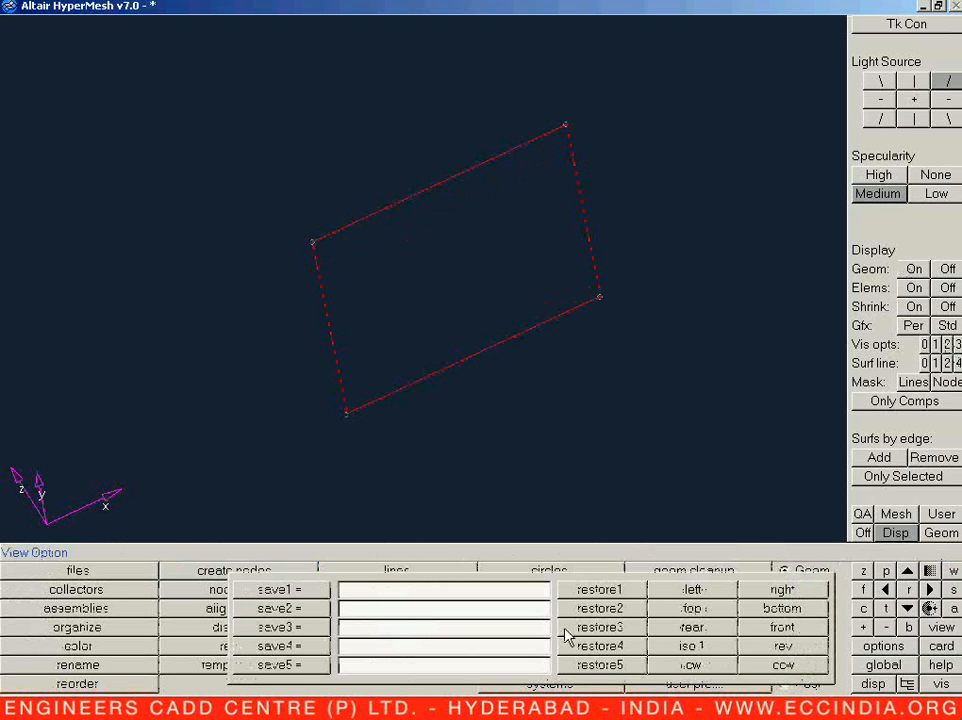
left_click(690, 609)
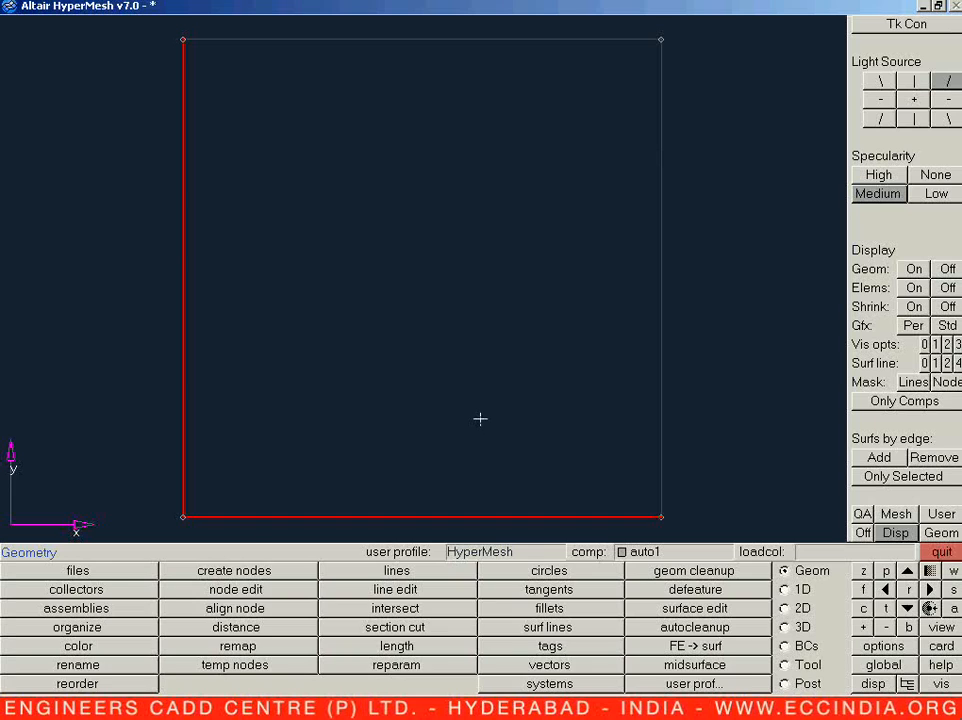
key("F8")
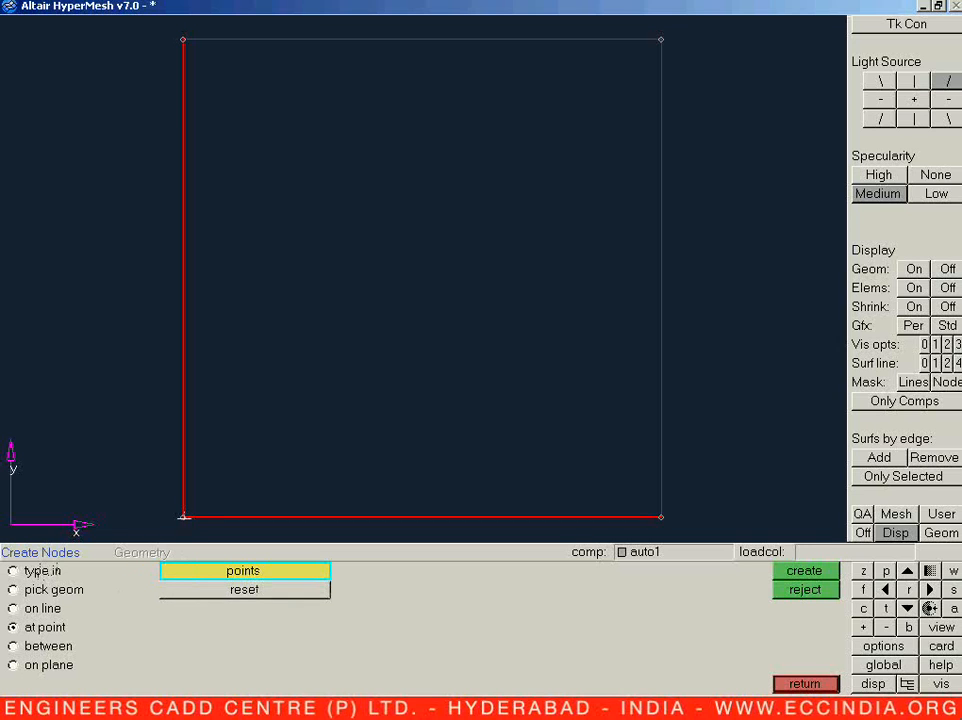
left_click(181, 41)
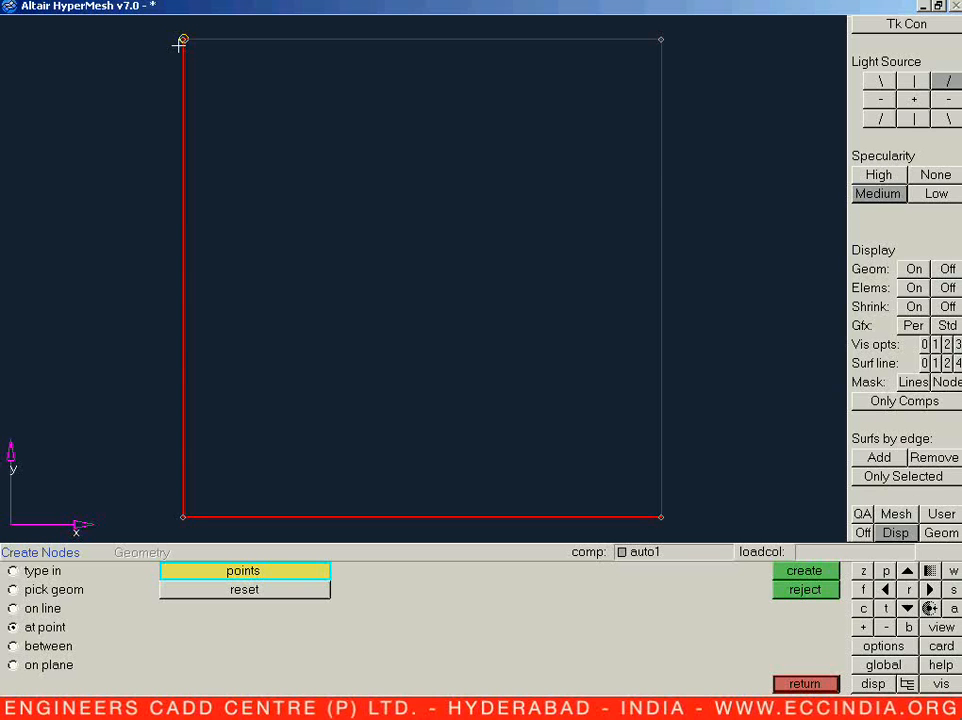
Step: With the surface shaded, create nodes at all corner points of the square by selecting all points
left_click_drag(180, 71, 282, 215, "ctrl")
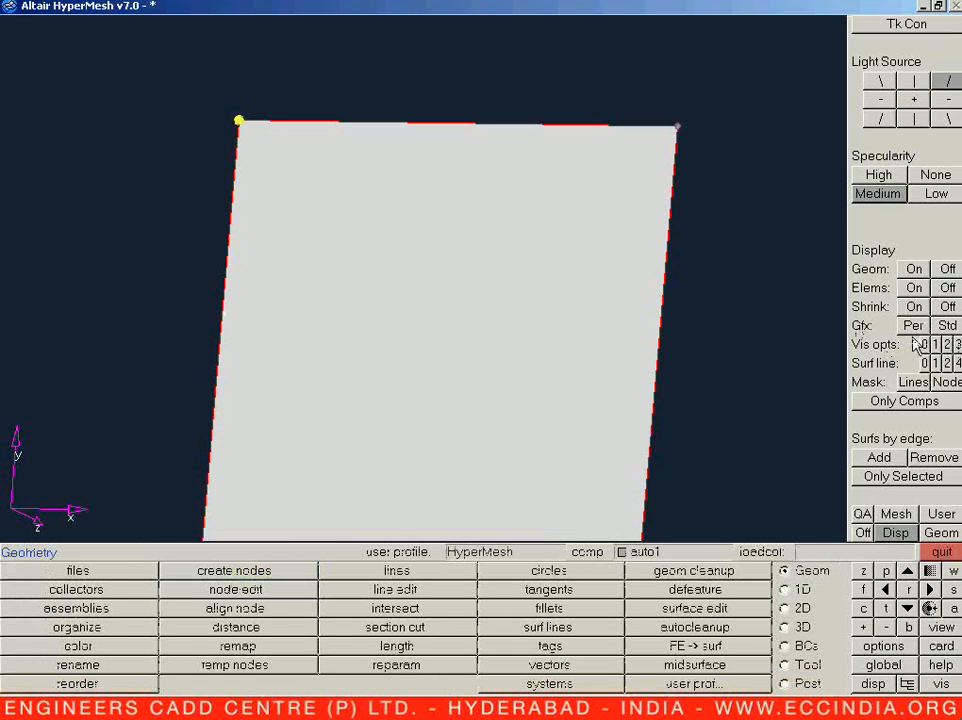
key("v")
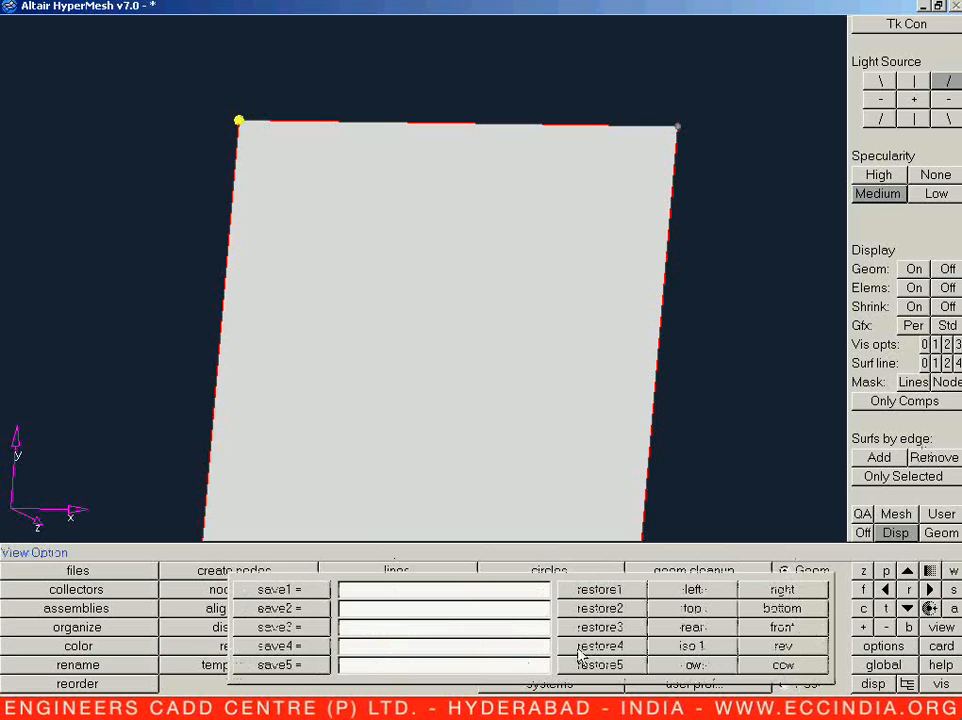
left_click(692, 608)
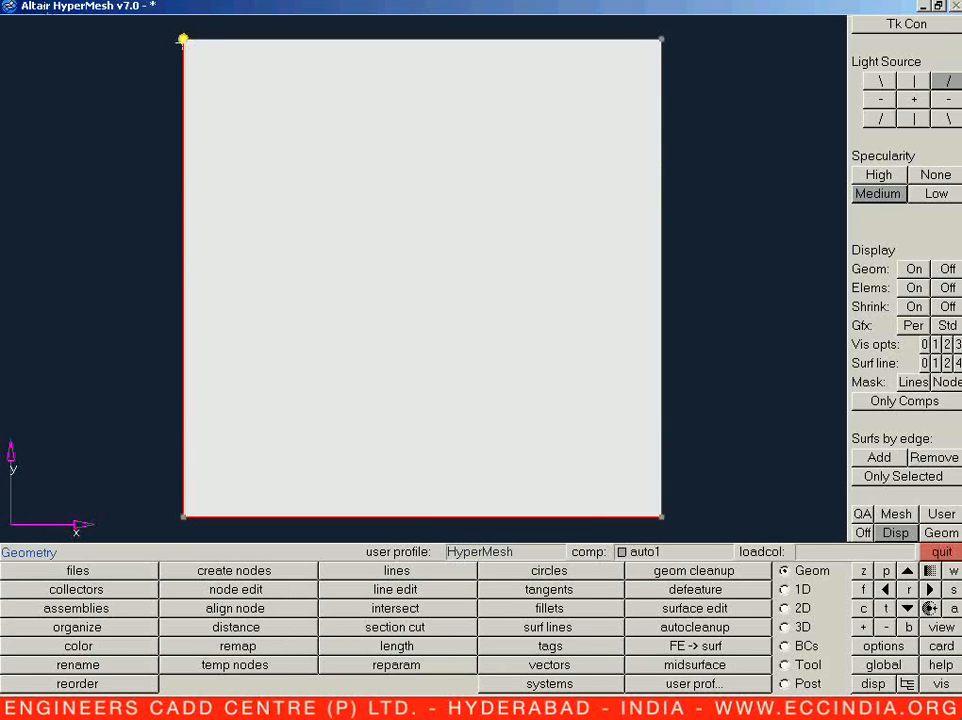
key("F8")
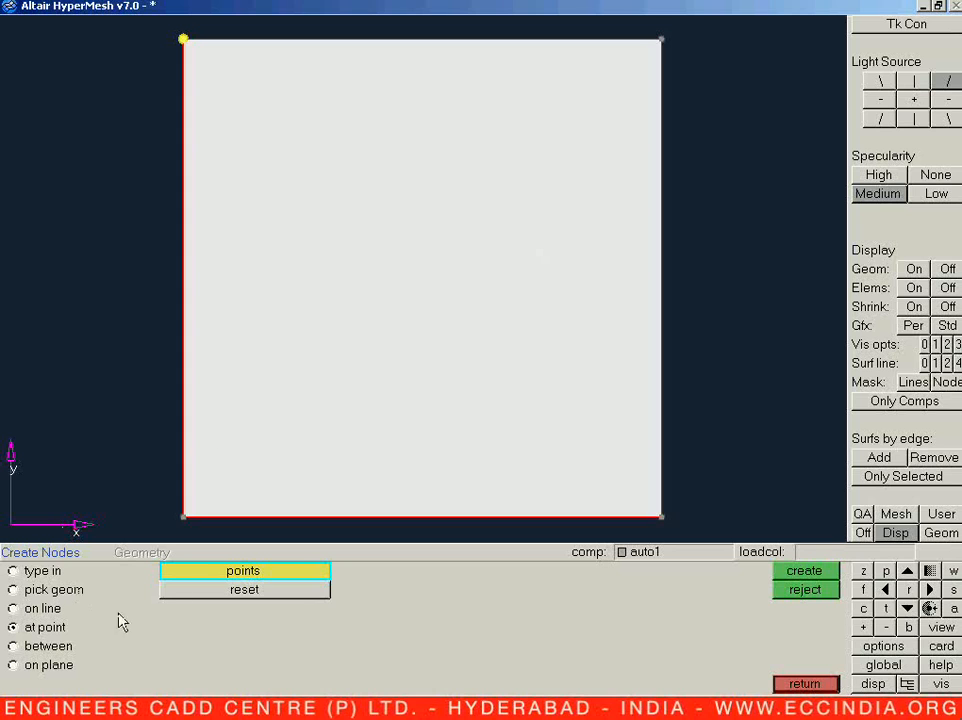
left_click(272, 572)
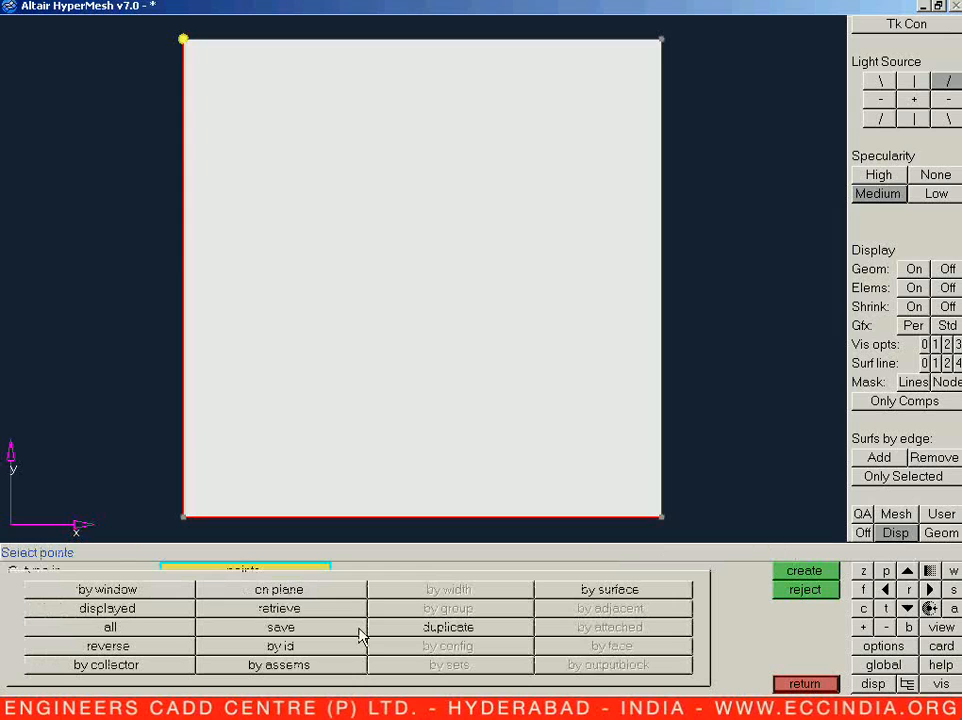
left_click(174, 634)
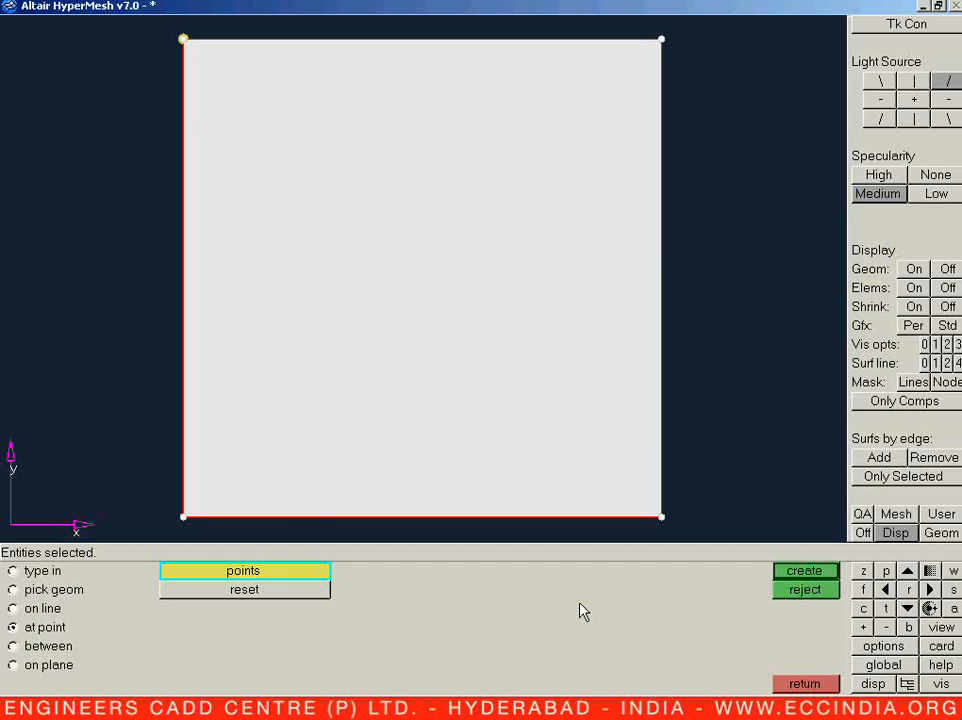
left_click(783, 576)
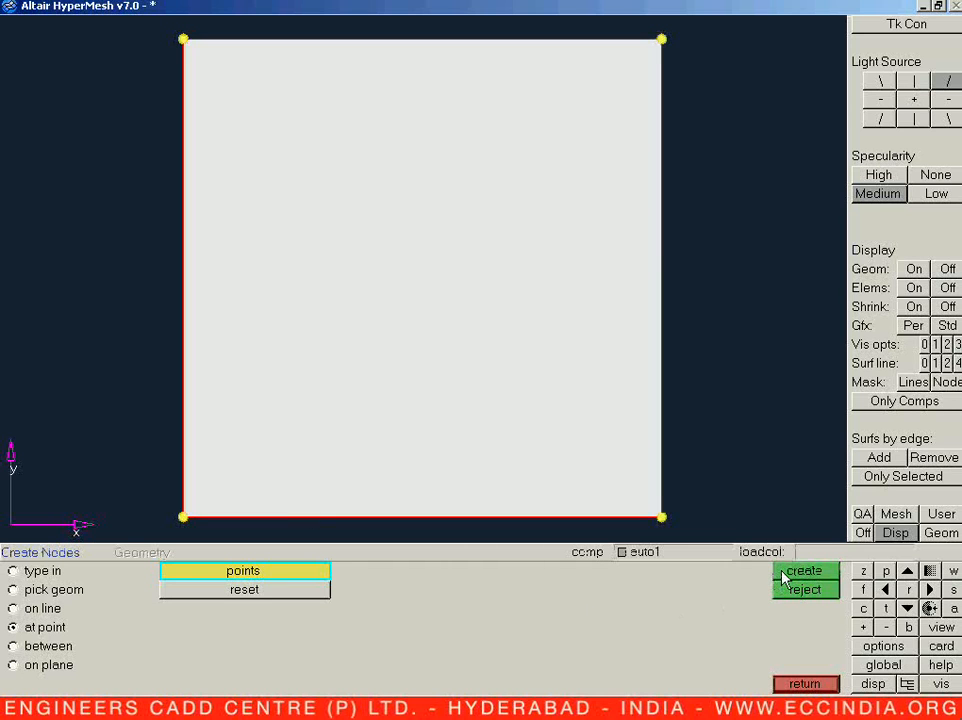
Step: In wireframe display, set node creation to the pick geom method on surfs and select the square surface
left_click(946, 344)
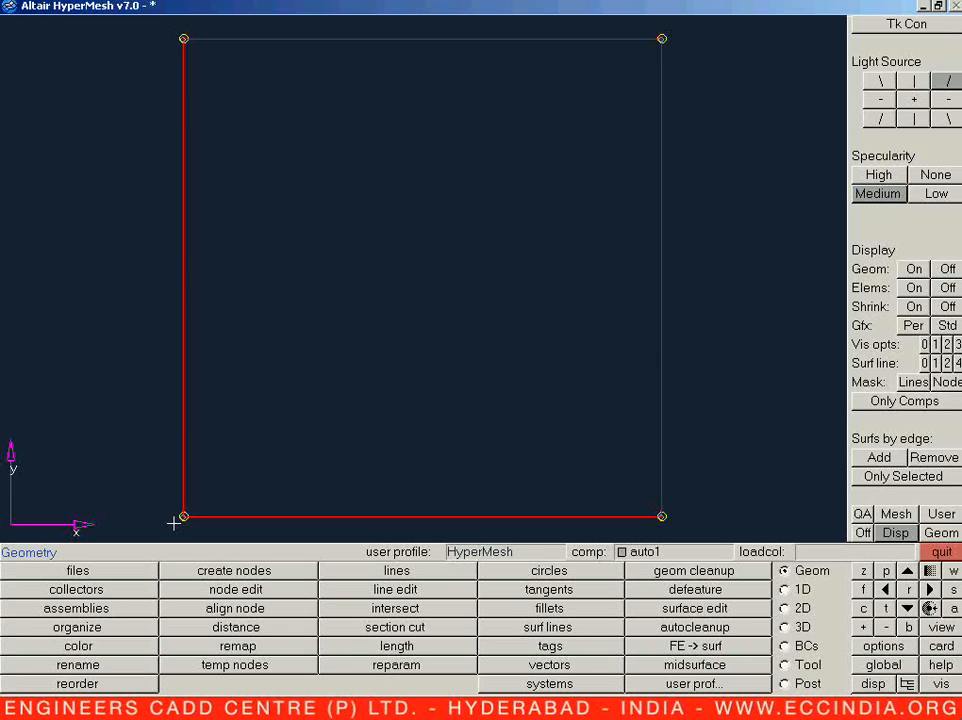
key("F8")
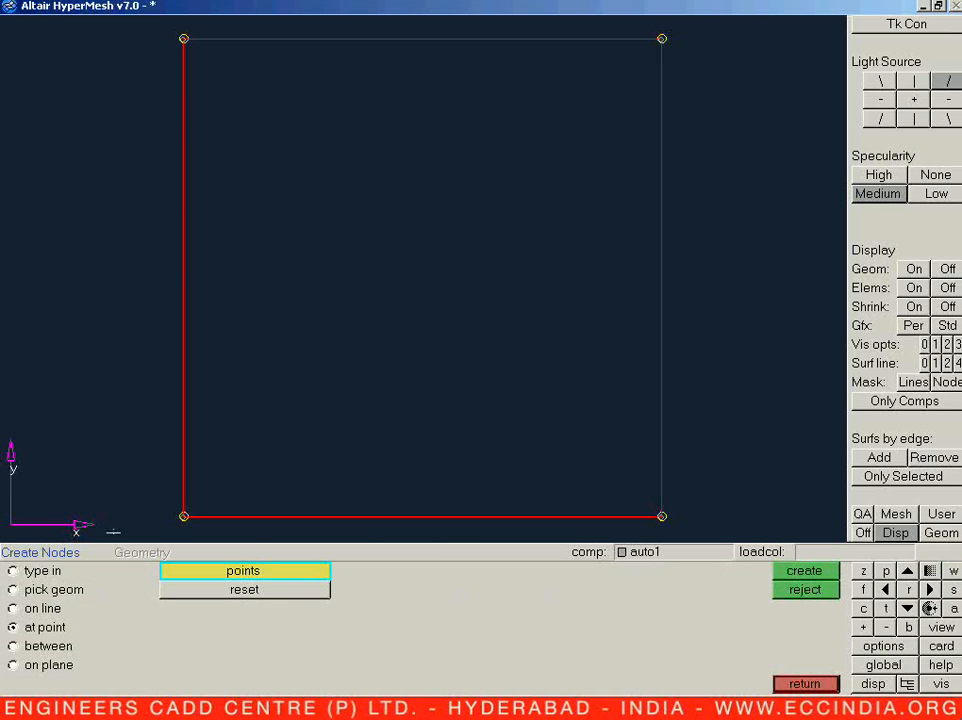
left_click(17, 592)
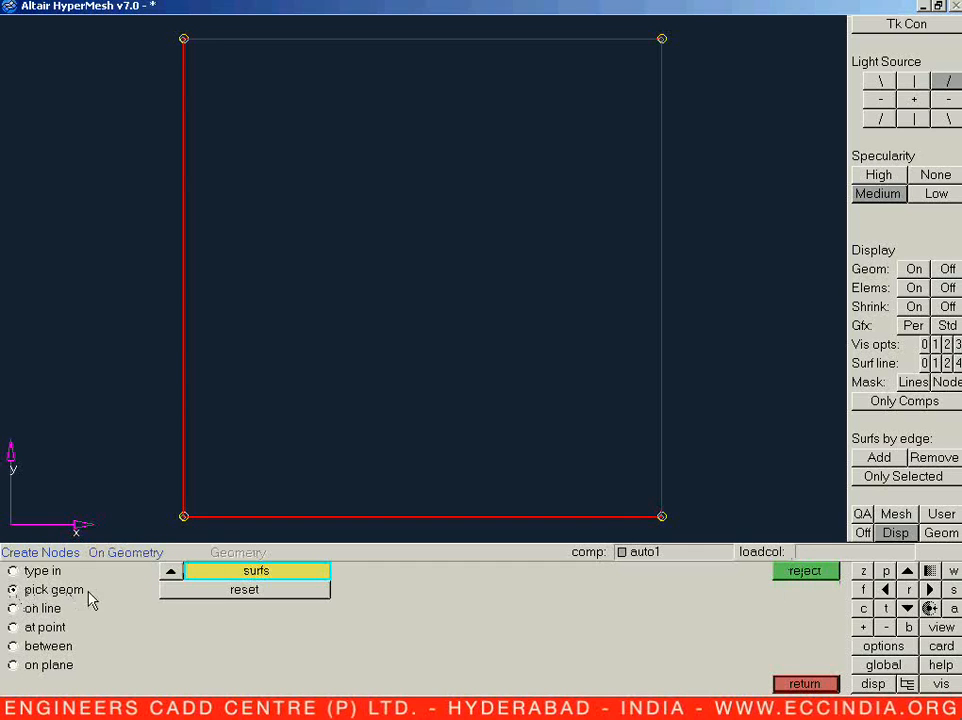
left_click(170, 574)
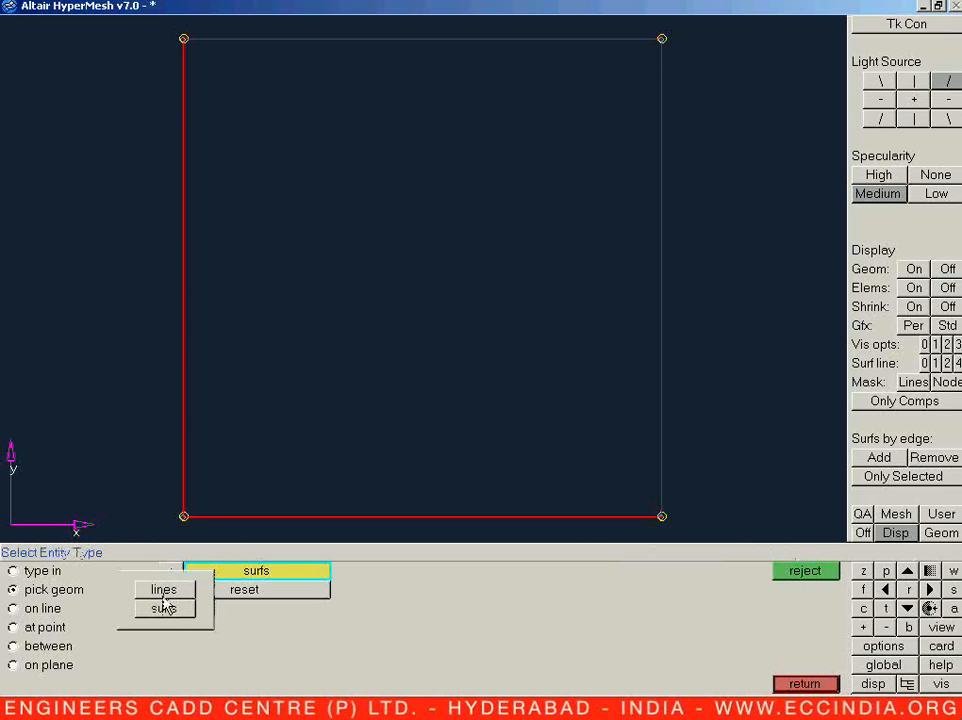
left_click(164, 612)
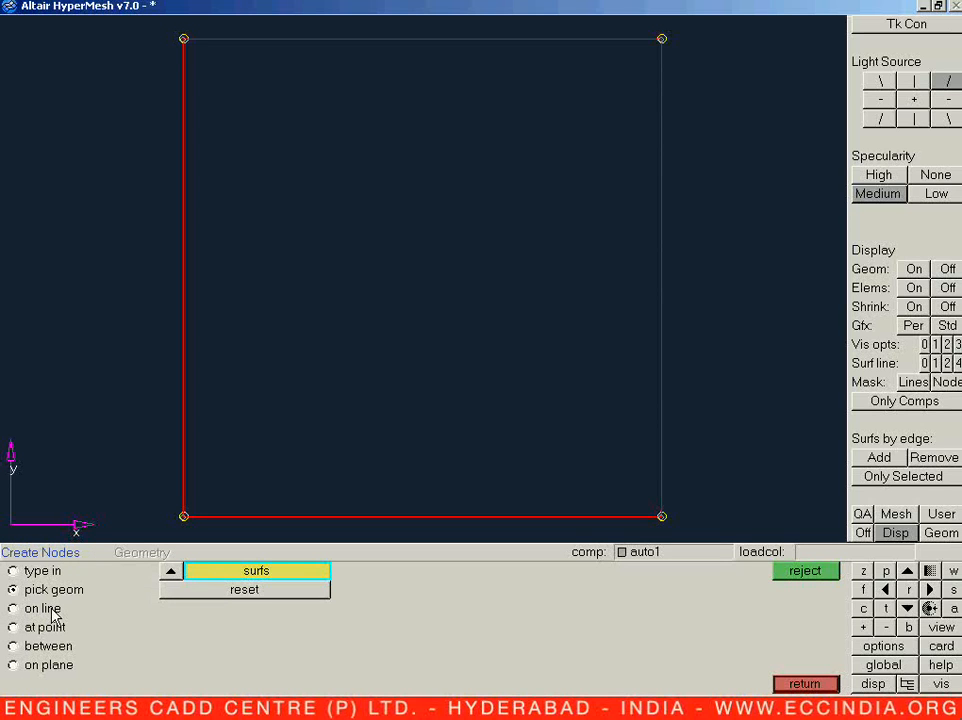
left_click(171, 571)
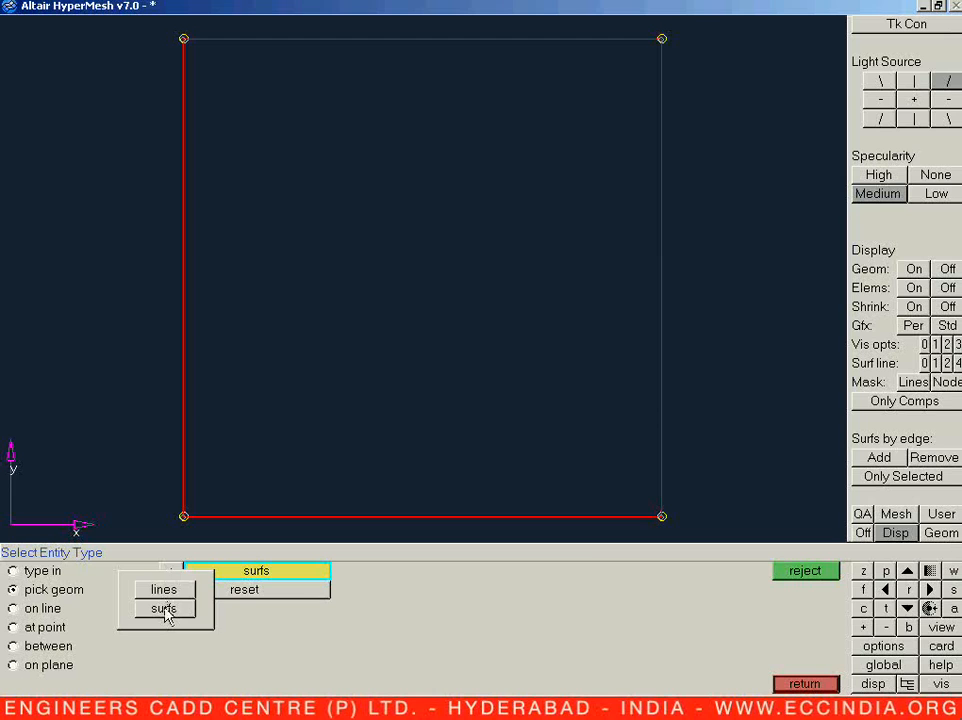
left_click(164, 609)
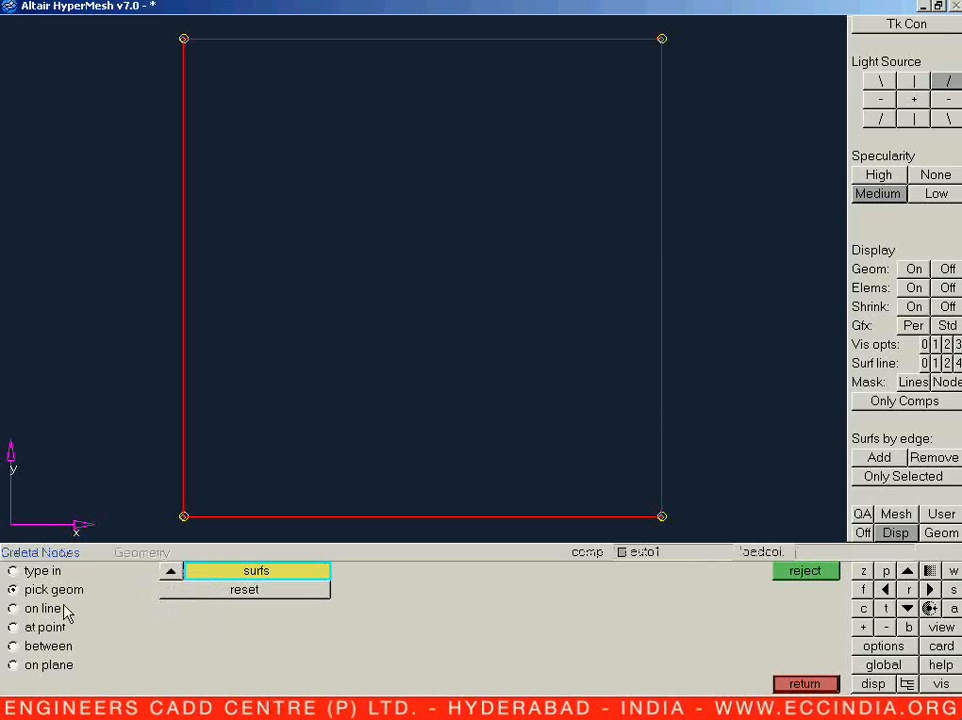
left_click(171, 573)
left_click(166, 610)
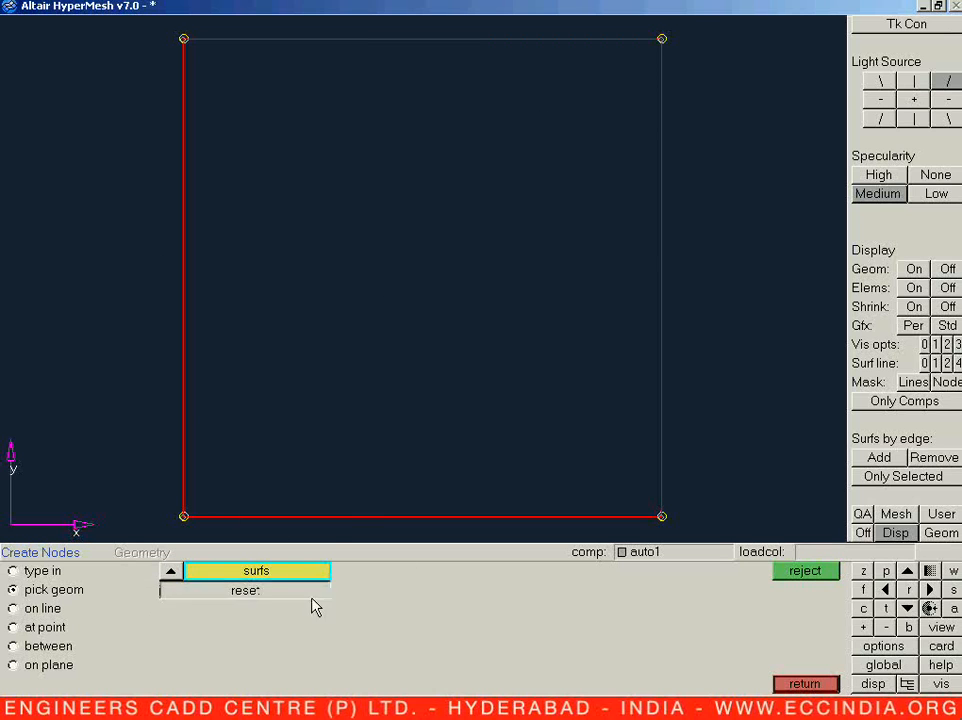
left_click(350, 516)
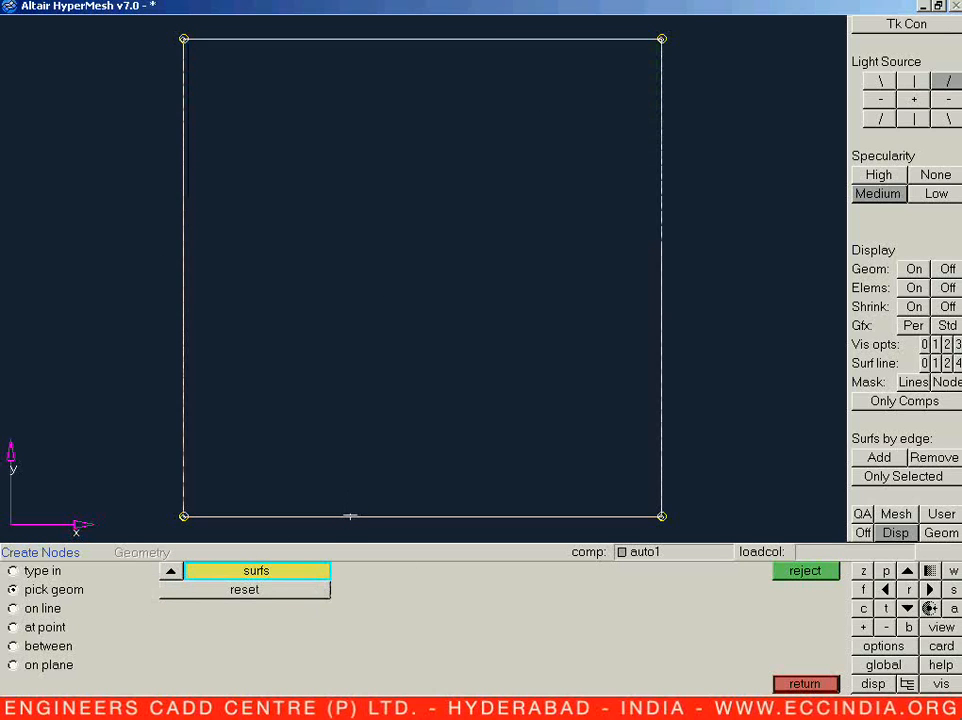
Step: Create a wavy row of 15 nodes across the square surface, ending on its right edge
left_click(252, 458)
left_click(256, 381)
left_click(269, 318)
left_click(292, 303)
left_click(335, 294)
left_click(383, 302)
left_click(418, 330)
left_click(439, 360)
left_click(466, 373)
left_click(511, 368)
left_click(545, 338)
left_click(579, 296)
left_click(609, 274)
left_click(642, 260)
left_click(663, 258)
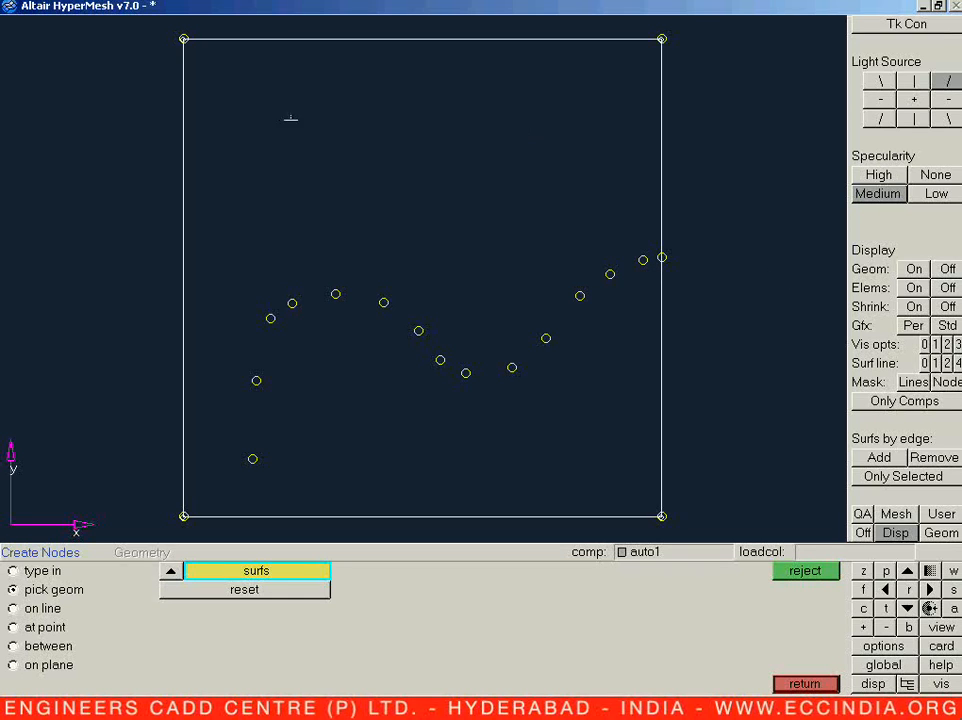
Step: Create three nodes along the square's left edge and nodes at and just below the middle of its top edge
left_click(182, 187)
left_click(183, 216)
left_click(183, 270)
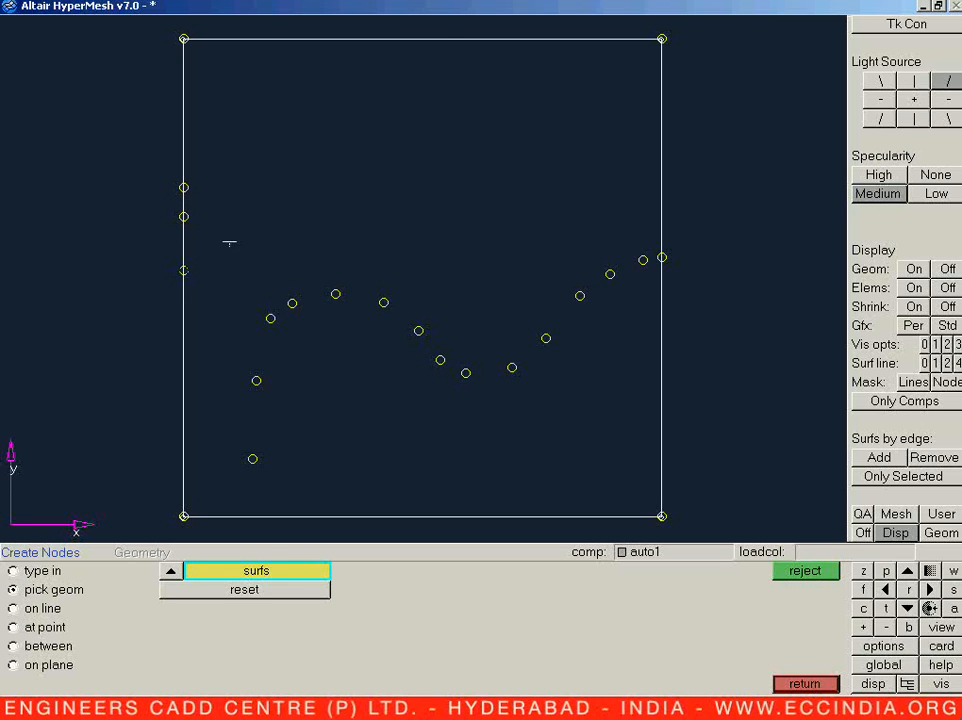
left_click(440, 80)
Step: Create a second wavy row of nine nodes above the first one, reaching the upper part of the right edge
left_click(245, 266)
left_click(285, 235)
left_click(364, 225)
left_click(464, 236)
left_click(525, 214)
left_click(569, 173)
left_click(603, 138)
left_click(661, 116)
left_click(646, 121)
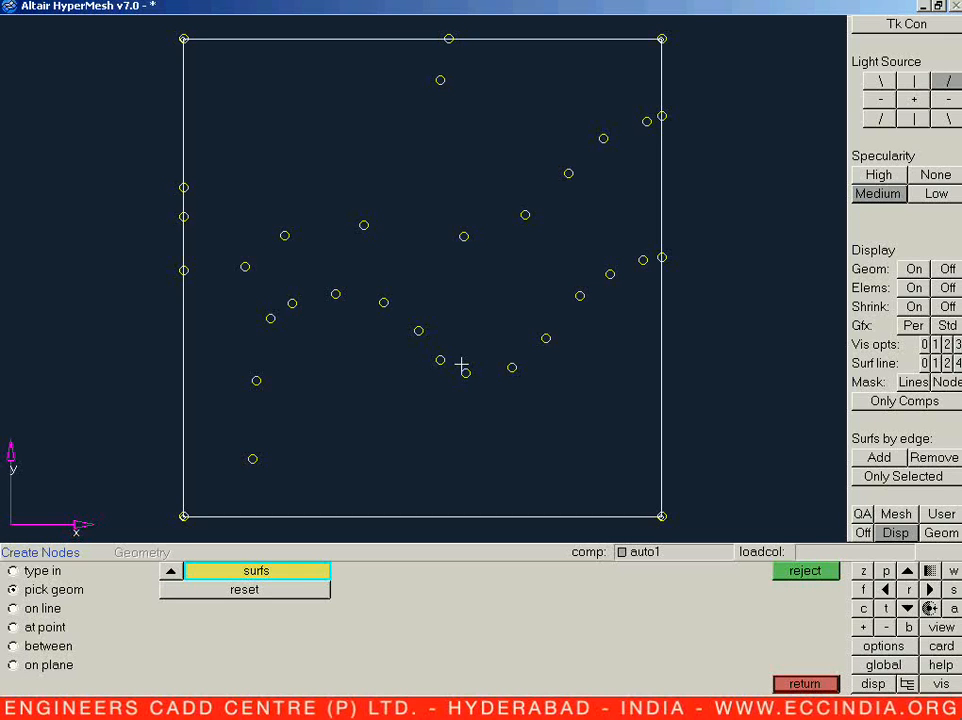
Step: Review the options of the at point, pick geom, on line, between and on plane node methods and leave node creation
left_click(45, 627)
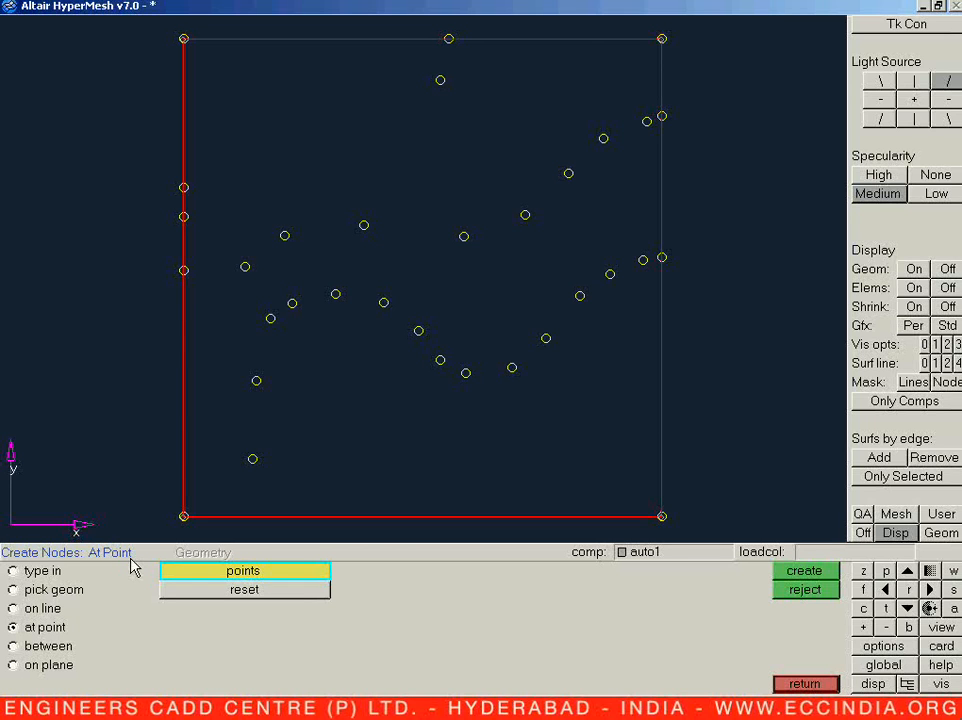
left_click(34, 589)
left_click(38, 609)
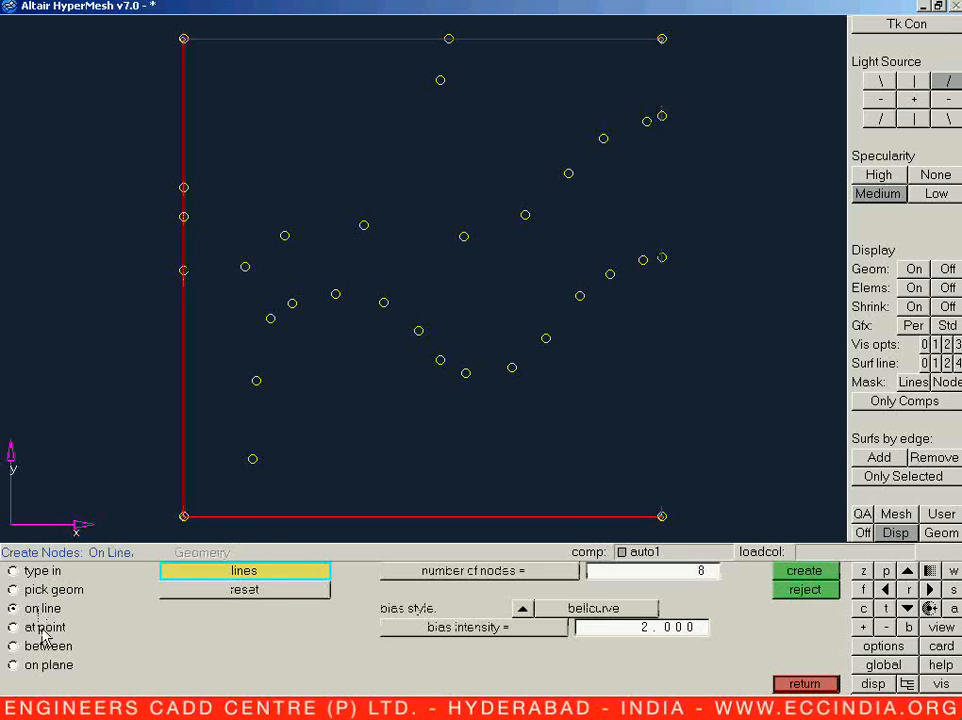
left_click(42, 629)
left_click(44, 648)
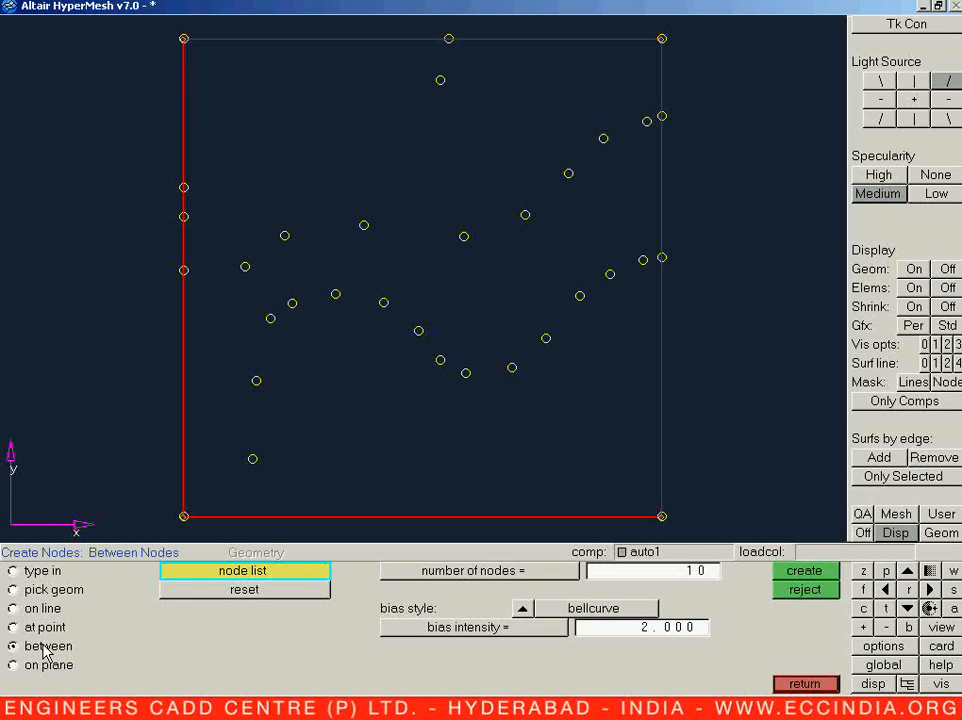
left_click(47, 668)
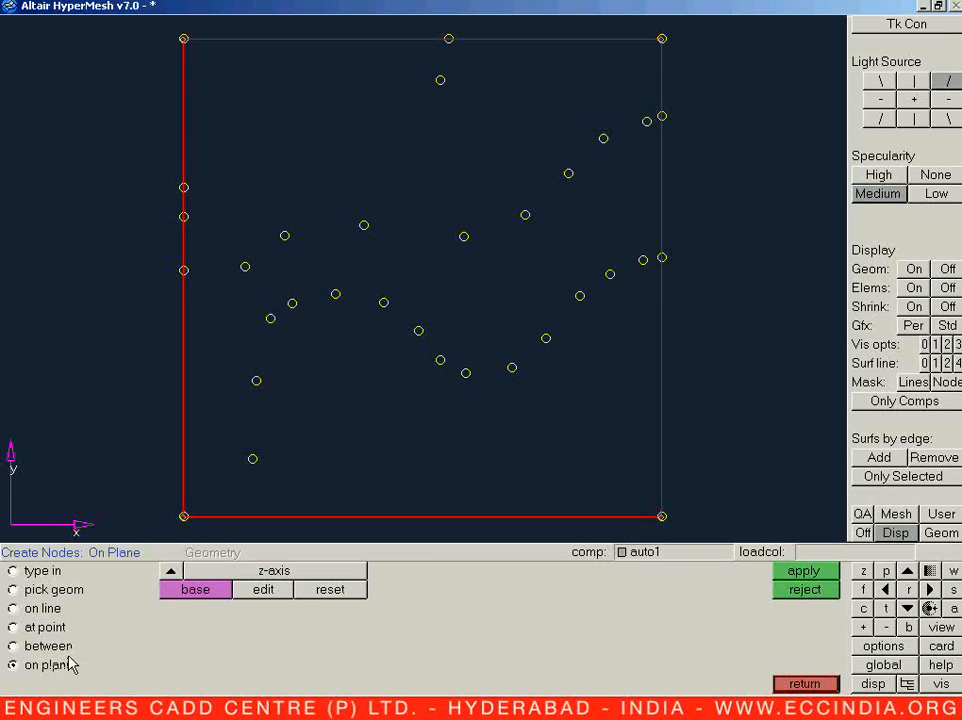
key("Escape")
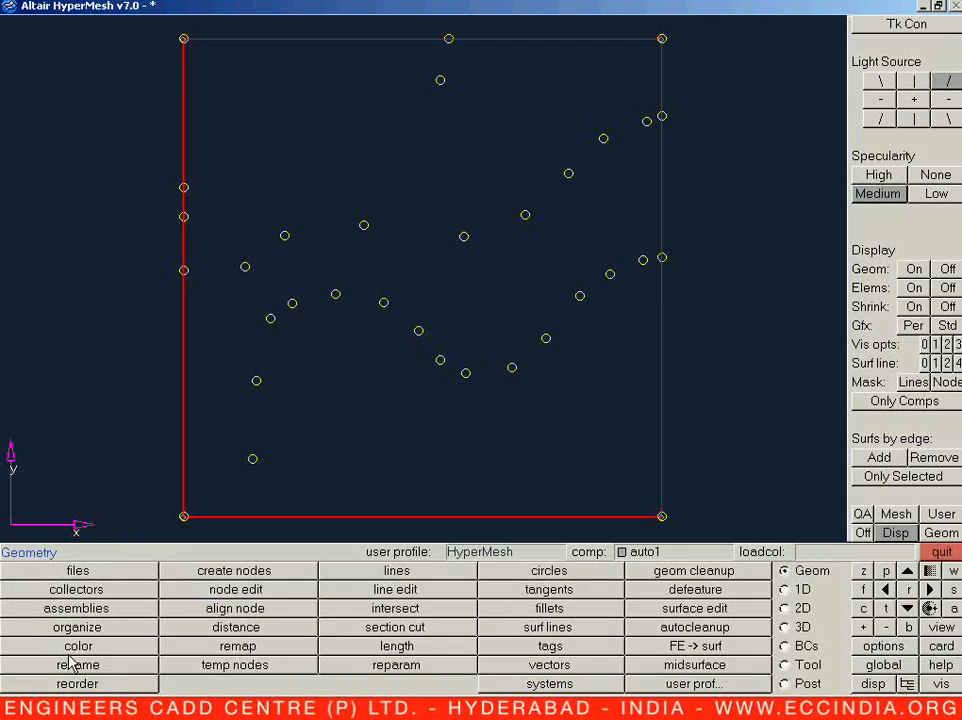
Step: Clear all temporary nodes from the model and leave the temp nodes command
key("shift+F2")
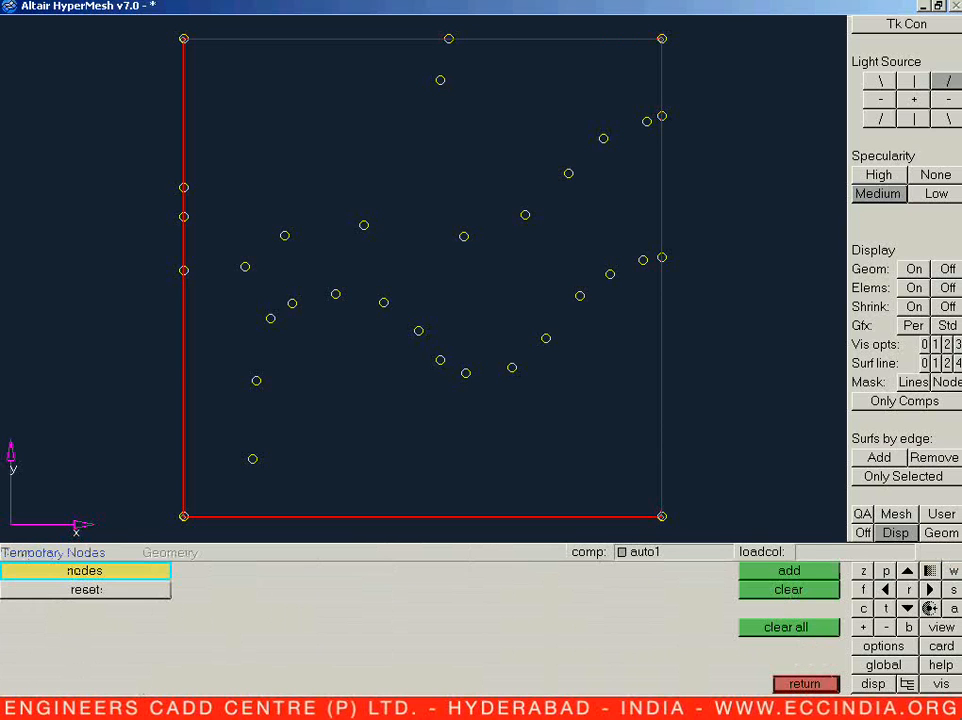
left_click(784, 635)
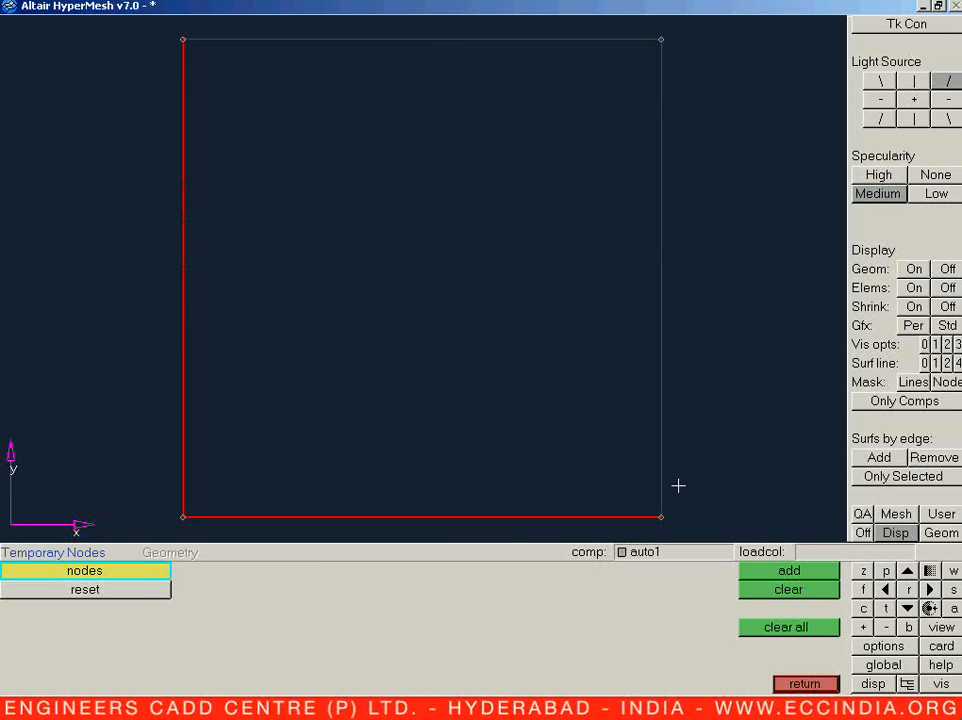
key("Escape")
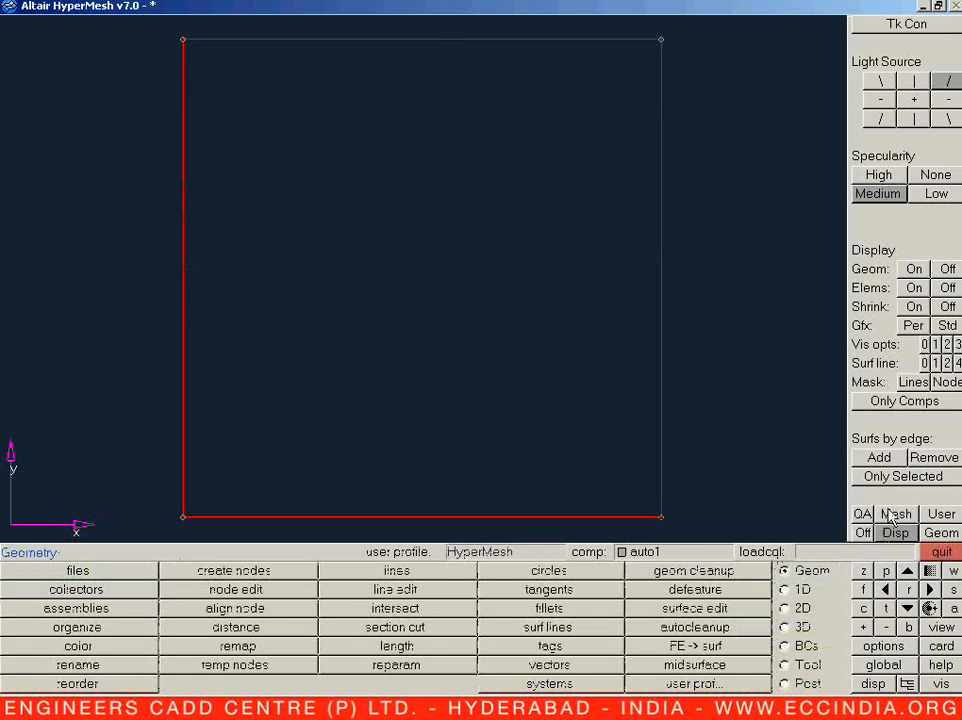
Step: Display the square surface shaded and tilt it to a nearly edge-on view
left_click(956, 345)
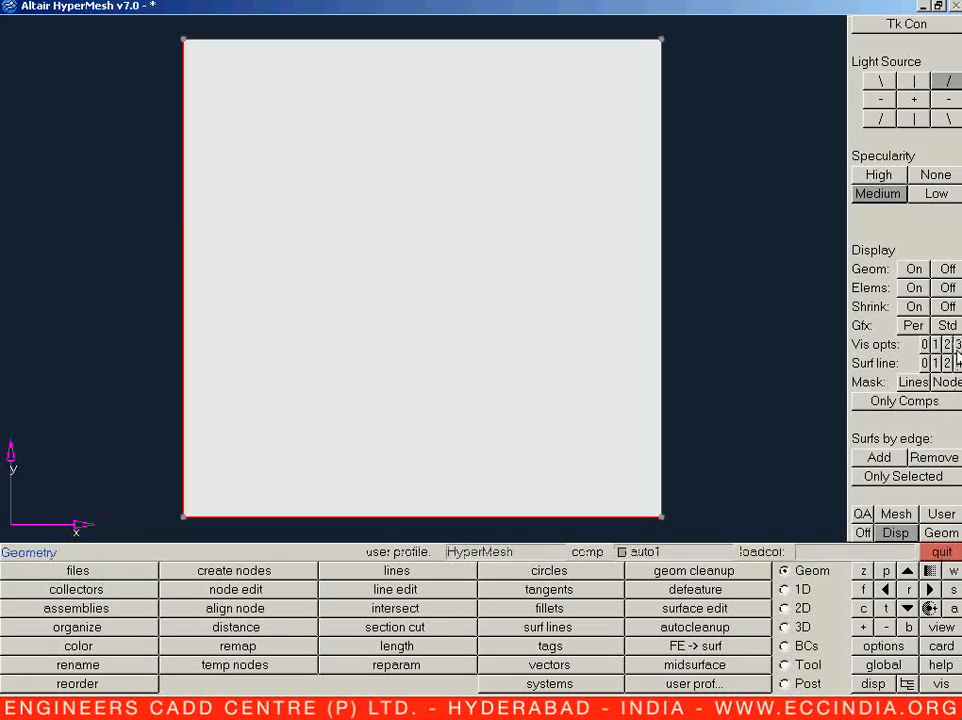
scroll(545, 257, "up", 1, "ctrl")
scroll(545, 257, "down", 2, "ctrl")
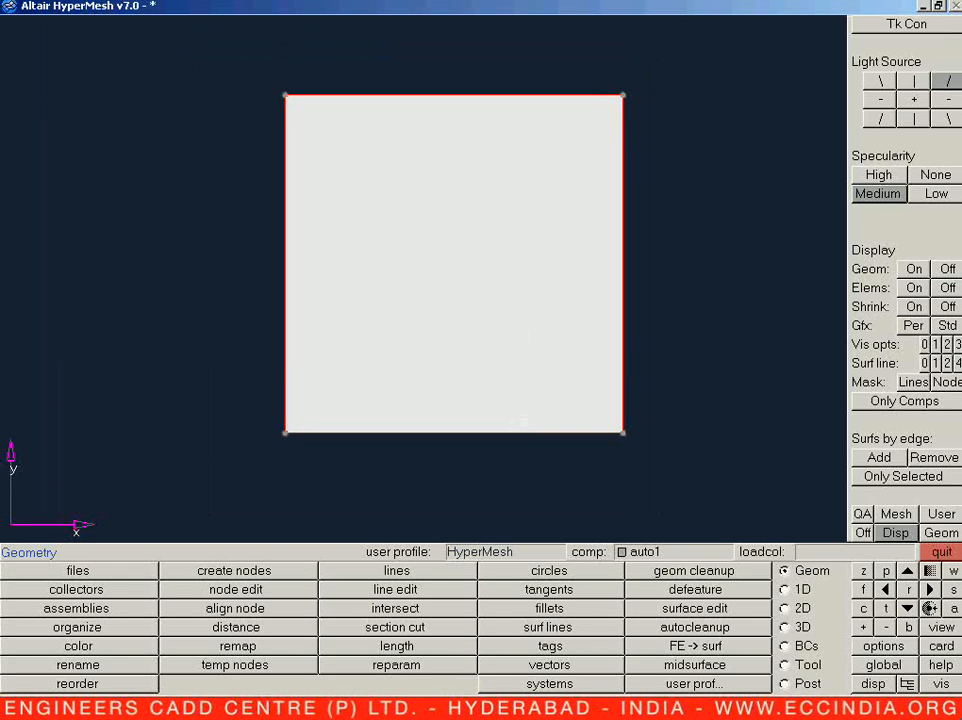
left_click_drag(520, 430, 533, 492, "ctrl")
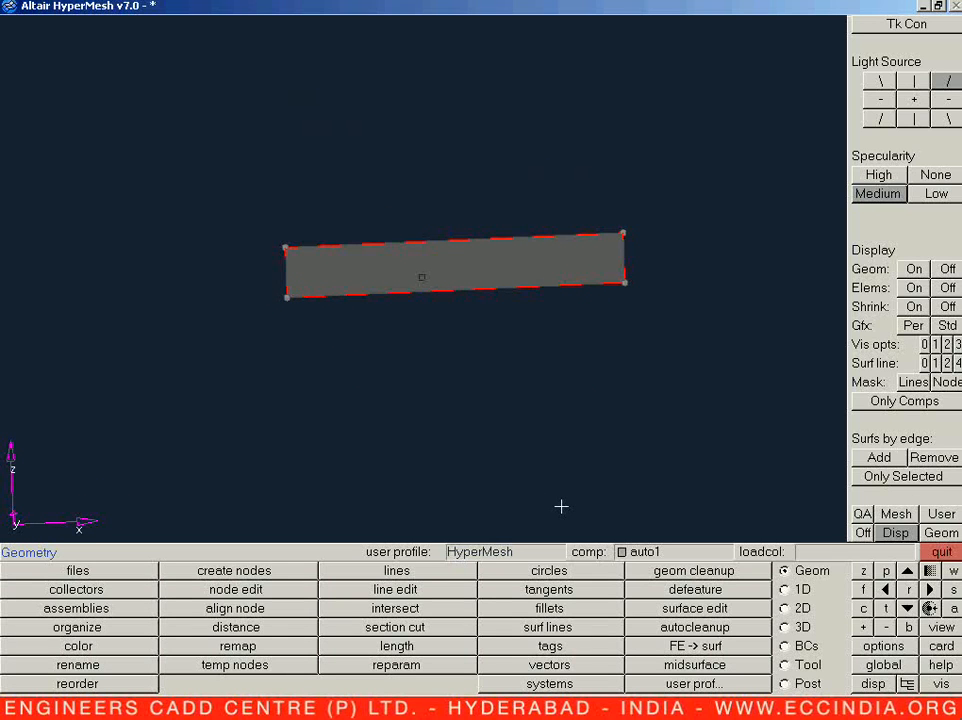
Step: Examine the trimmed and square options of the 2D planes command, including trimmed's entity types, and leave it
left_click(800, 609)
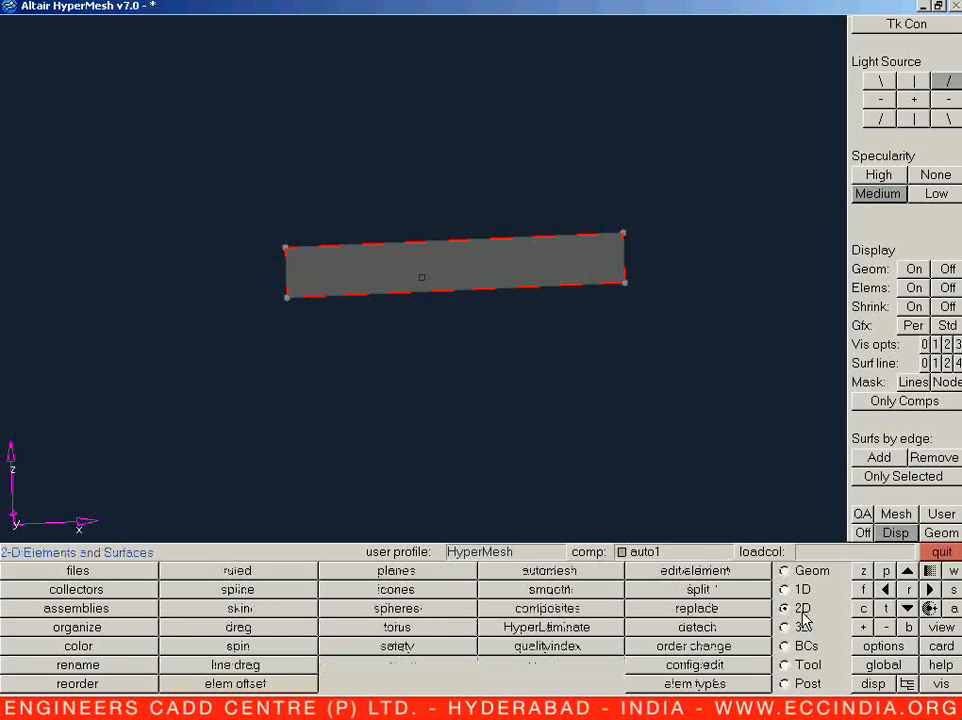
left_click(428, 574)
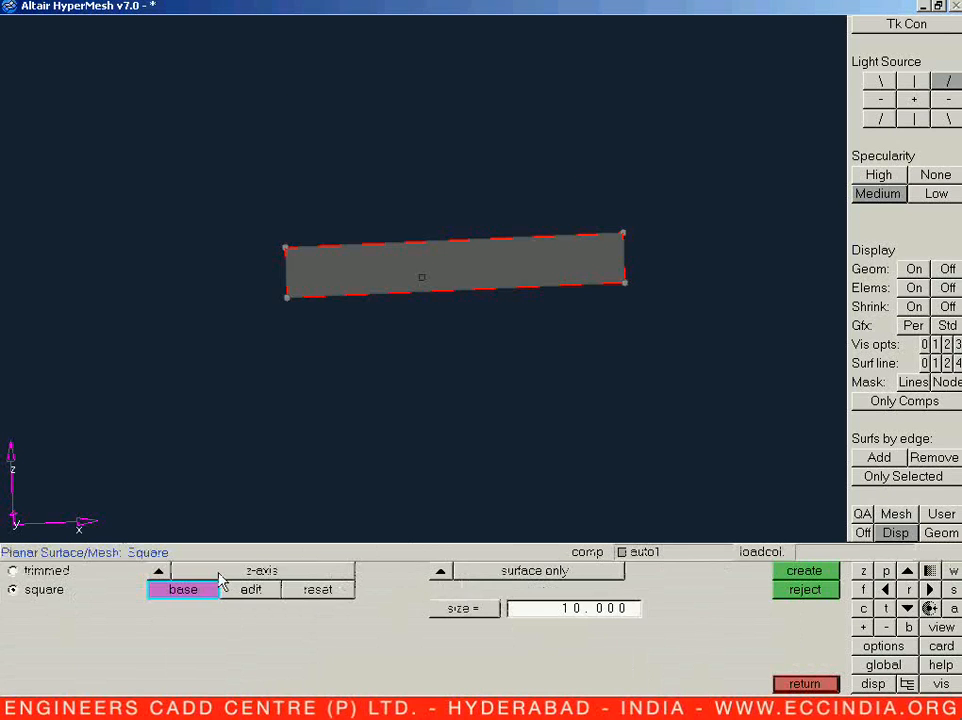
left_click(48, 572)
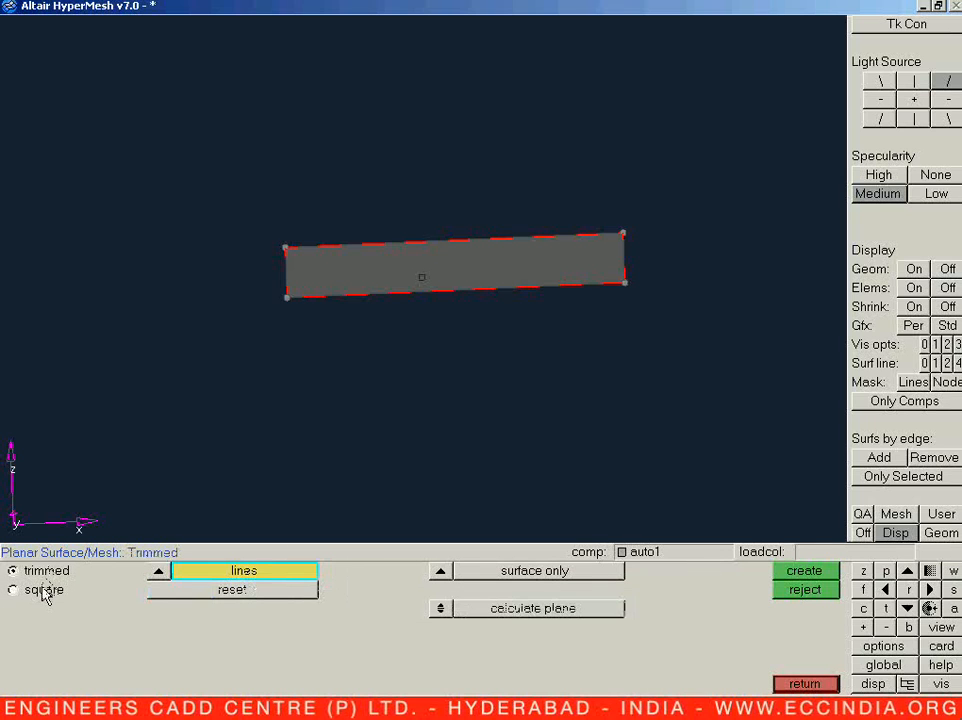
left_click(43, 592)
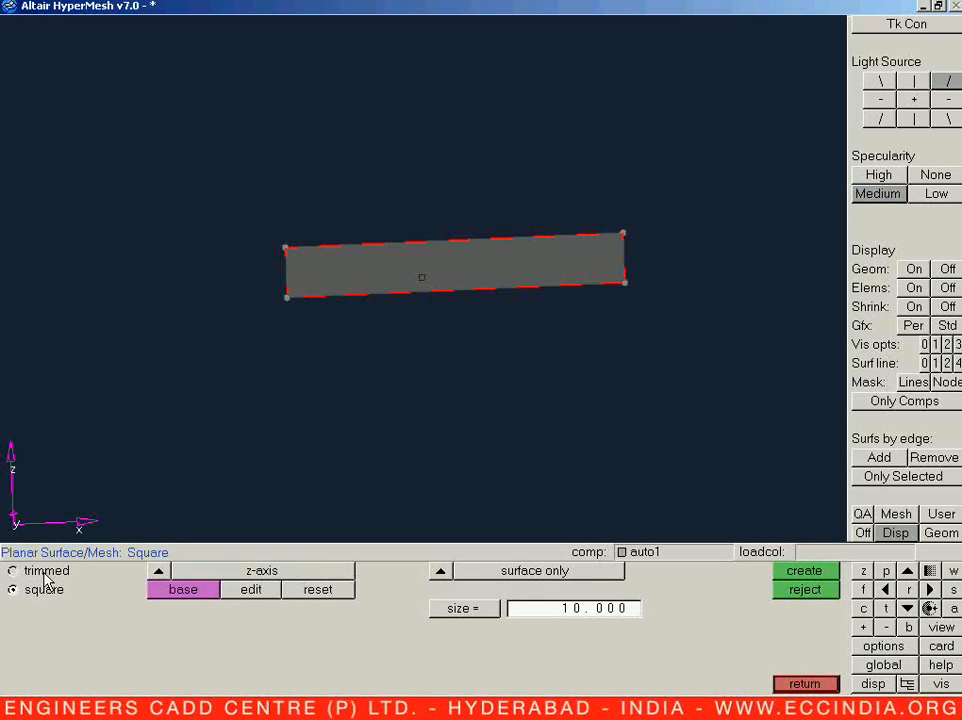
left_click(36, 571)
left_click(161, 572)
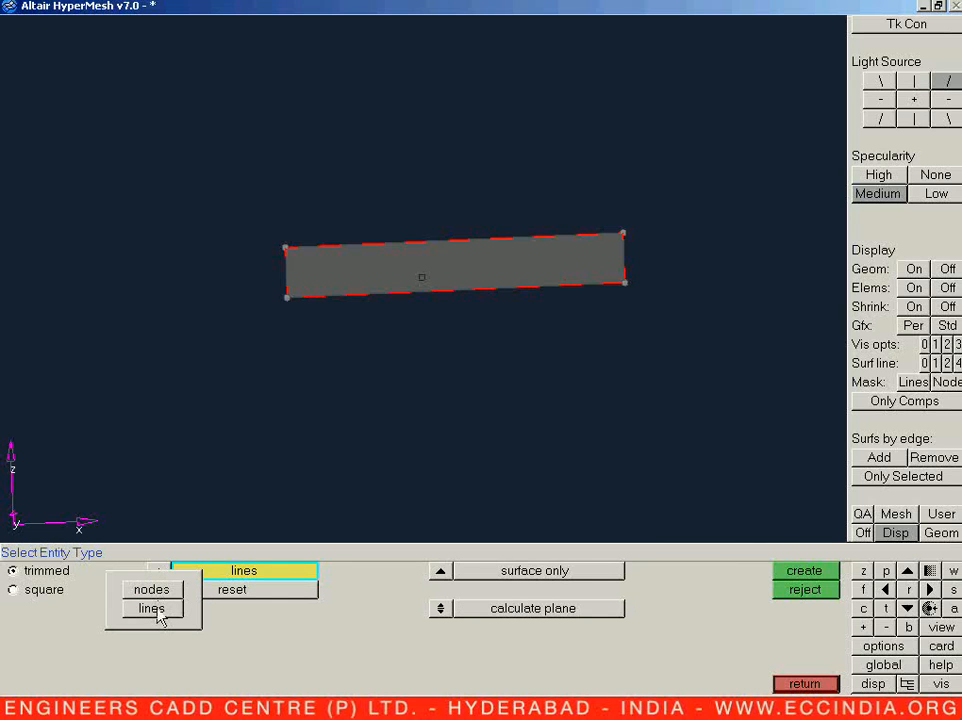
left_click(157, 608)
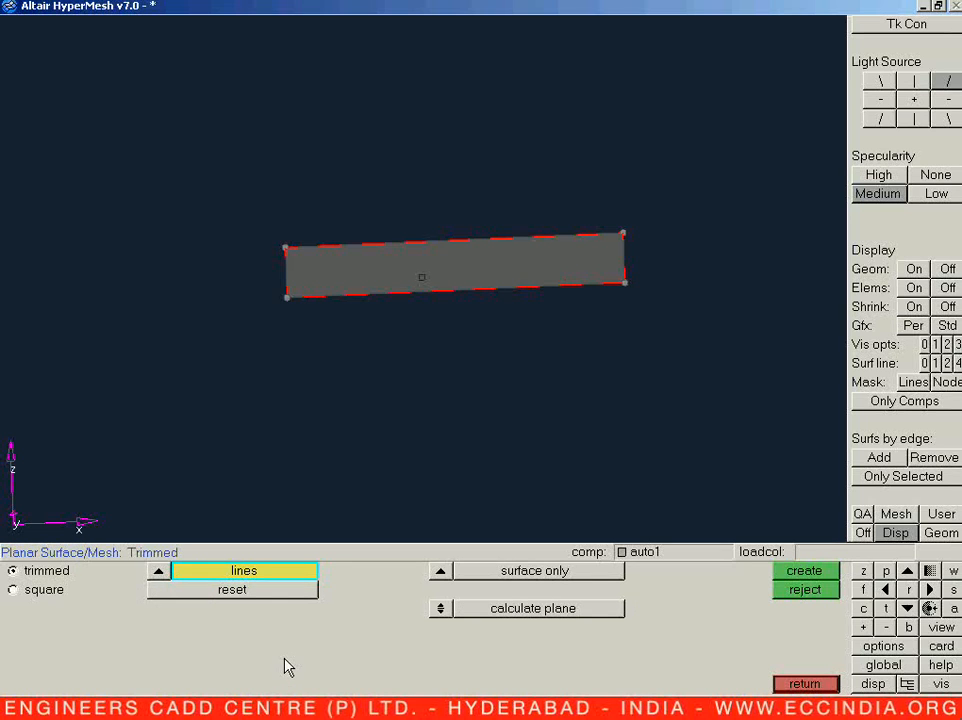
key("Escape")
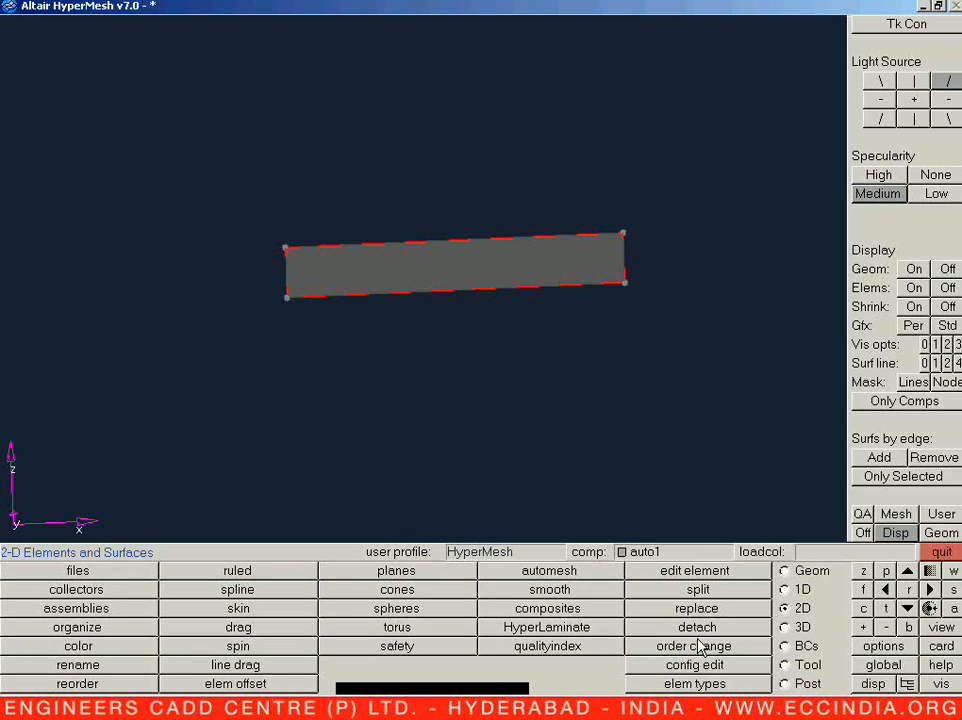
Step: Go back to the geometry commands and restore the top view with the square reduced and centred
left_click(790, 572)
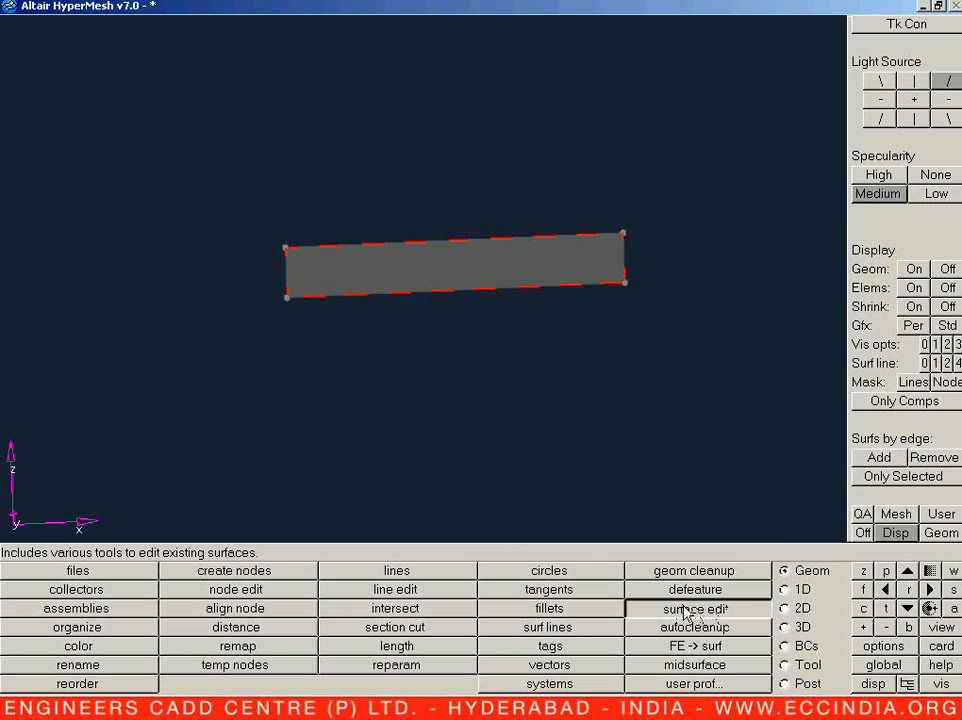
key("v")
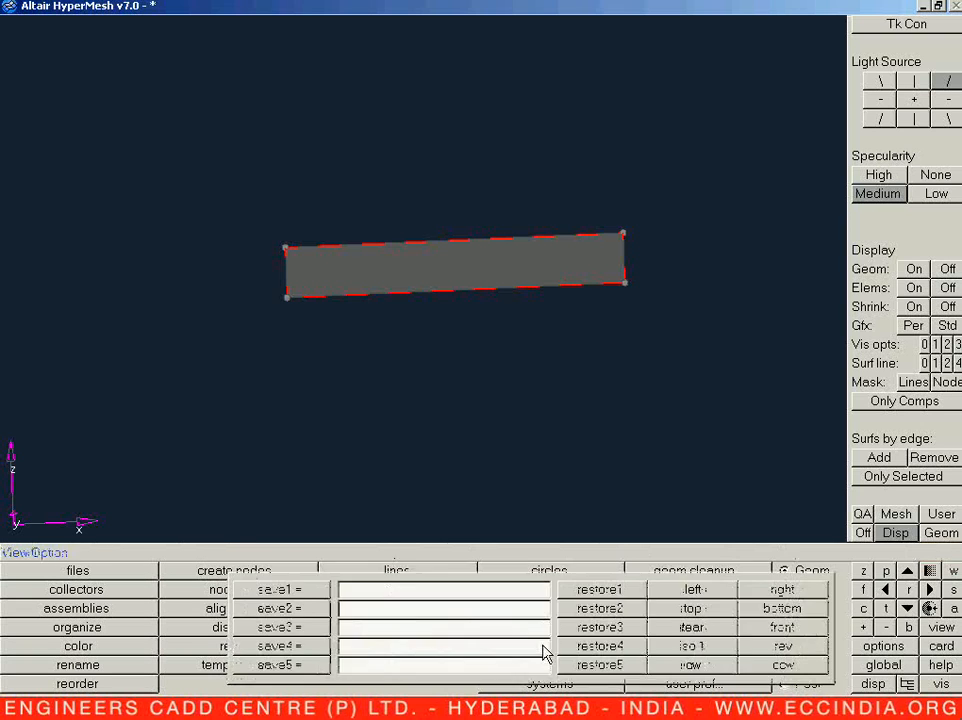
left_click(678, 610)
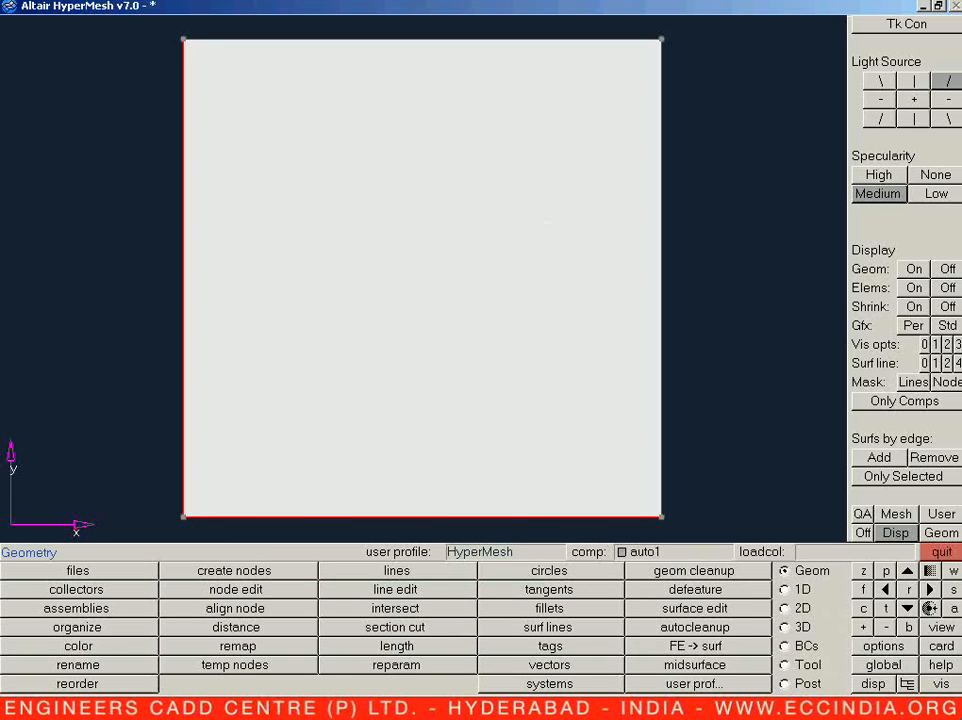
scroll(546, 222, "up", 3, "ctrl")
scroll(546, 222, "down", 5, "ctrl")
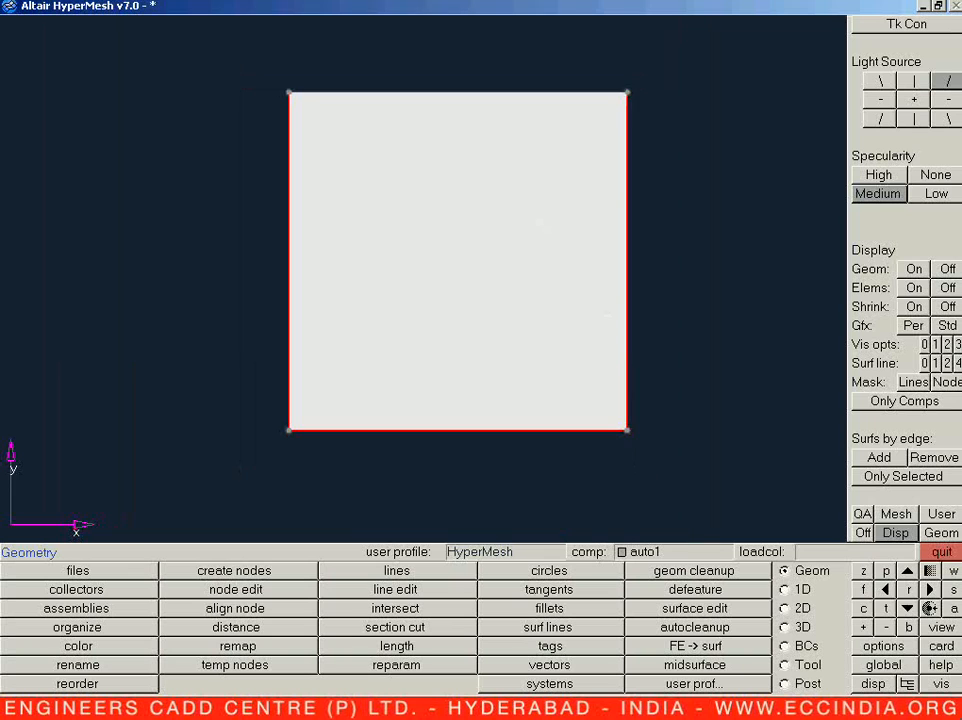
right_click_drag(546, 222, 528, 220, "ctrl")
right_click_drag(577, 336, 564, 317, "ctrl")
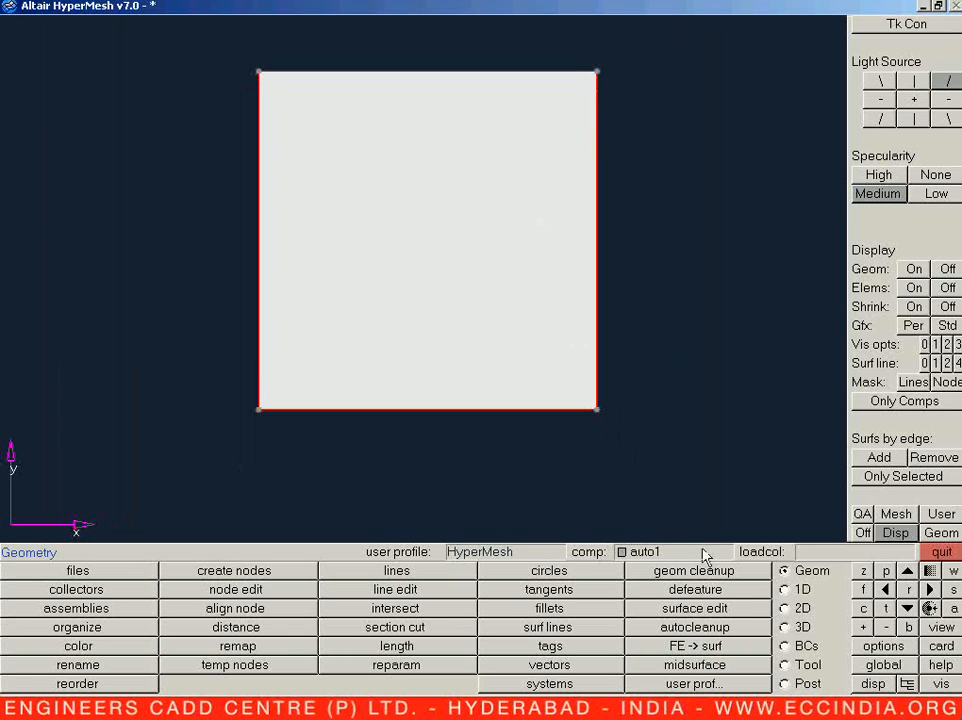
Step: Examine the offset and trim with nodes options of the surface edit command, comparing trimming with two nodes and multiple nodes
left_click(712, 609)
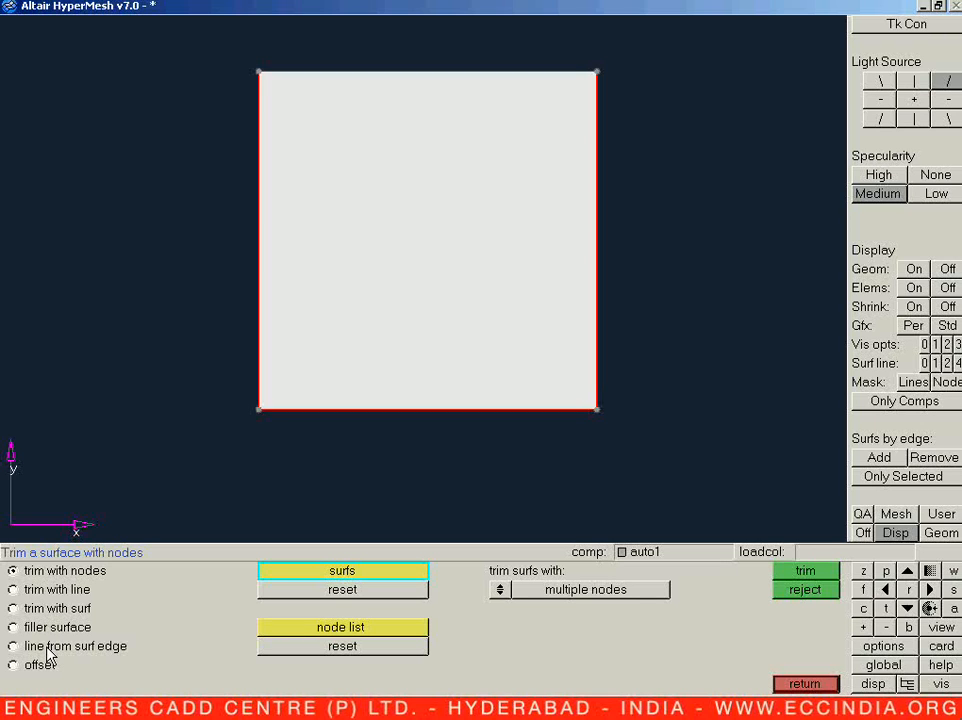
right_click_drag(399, 435, 438, 437, "ctrl")
left_click_drag(438, 437, 436, 350, "ctrl")
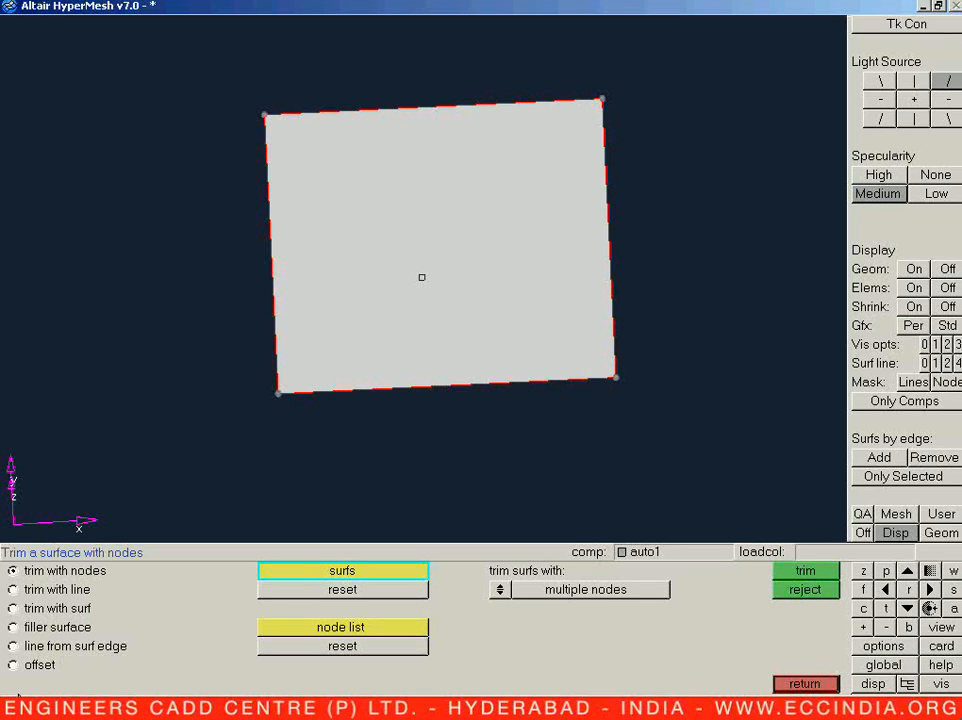
left_click(40, 666)
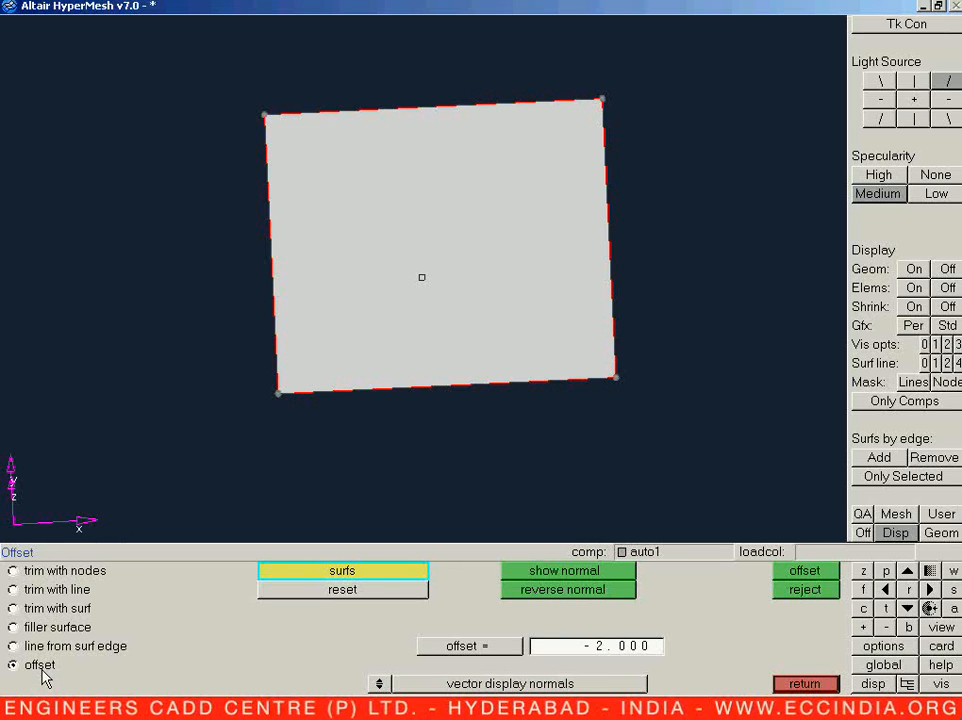
left_click(60, 576)
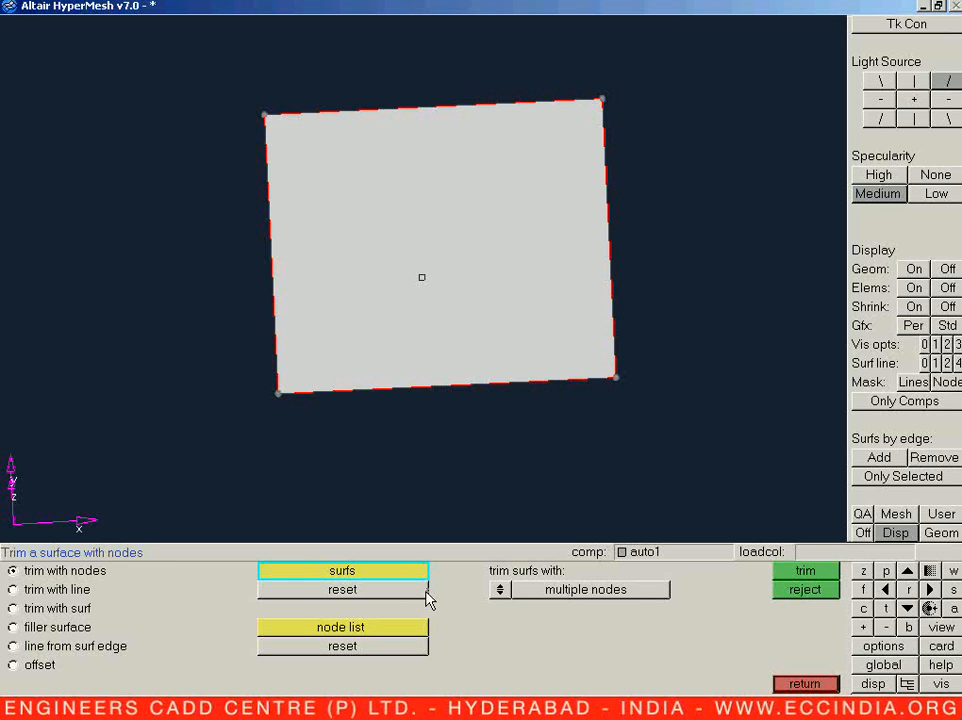
left_click(499, 590)
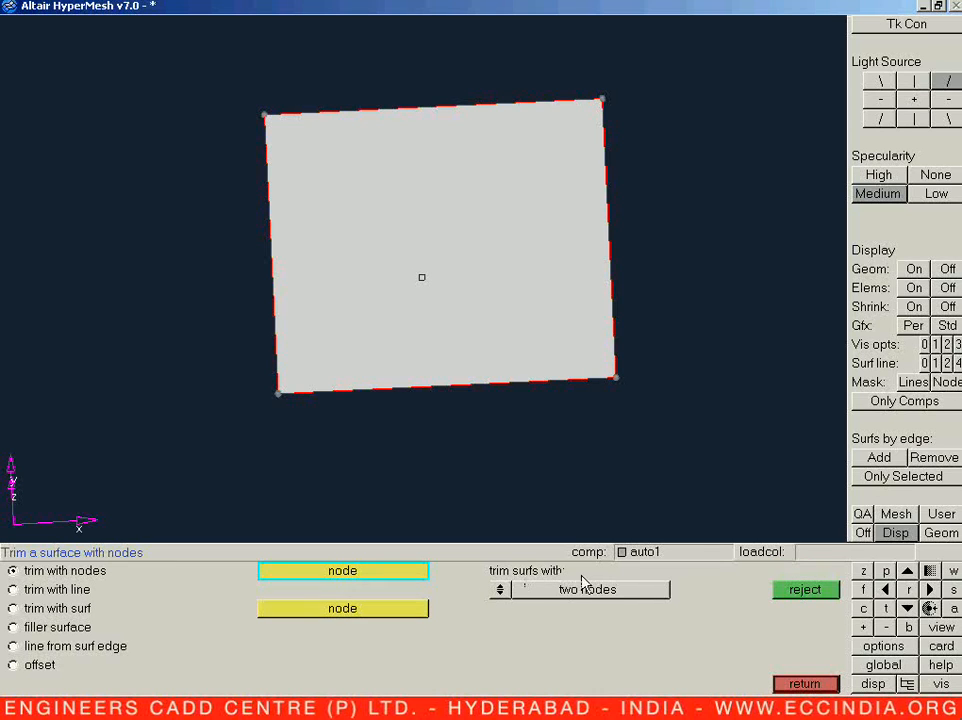
left_click(500, 591)
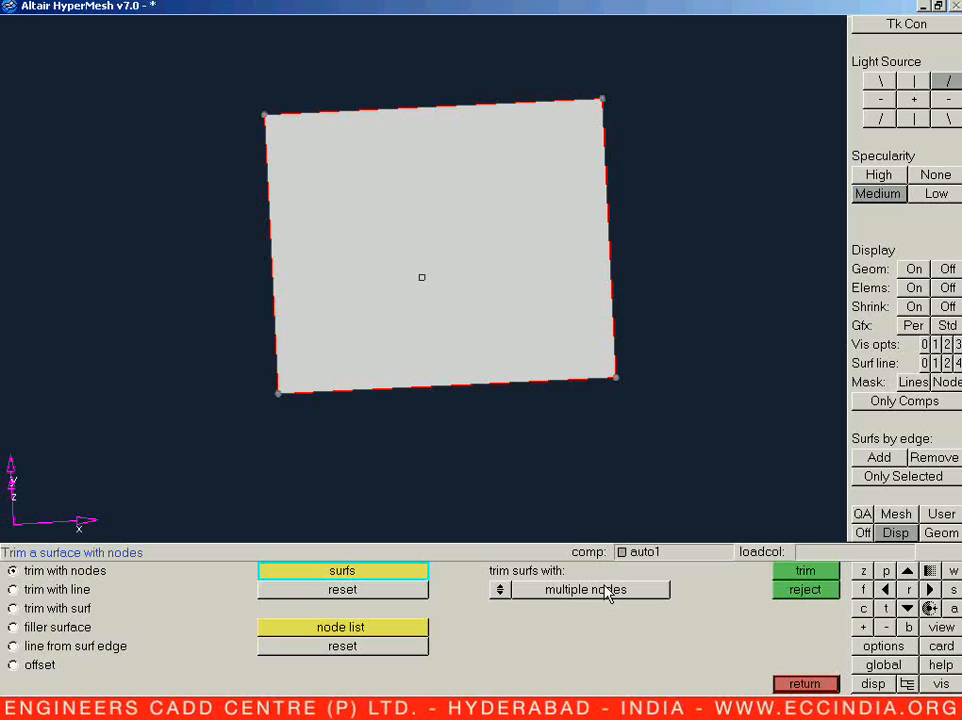
Step: Trim the square with two nodes along two crossing diagonals inside its edges, restoring the top view after the first cut
left_click(502, 596)
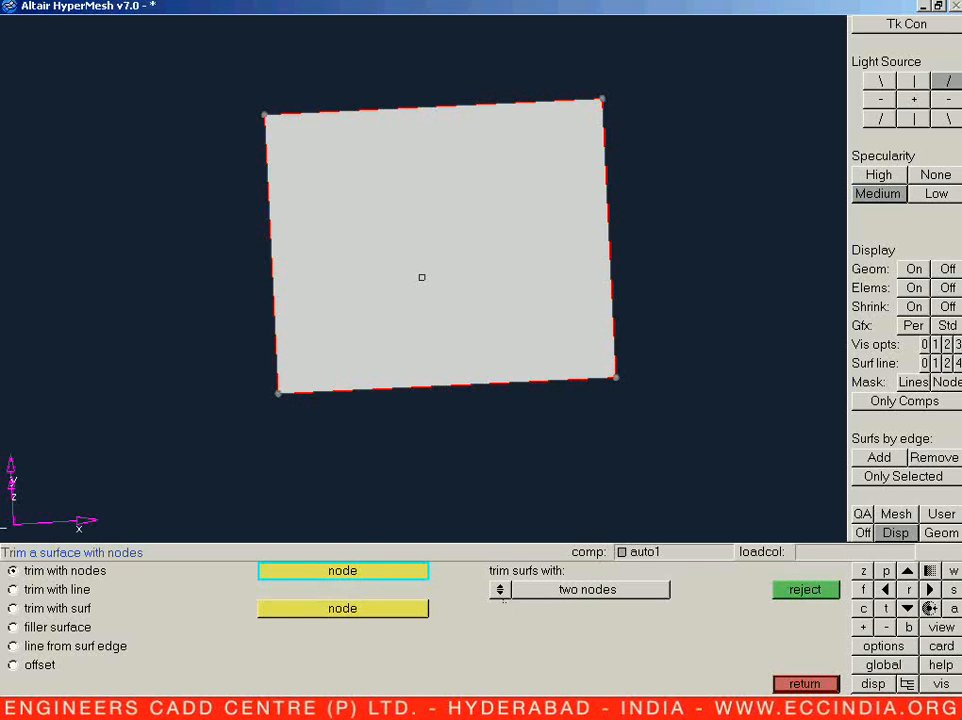
left_click(350, 341)
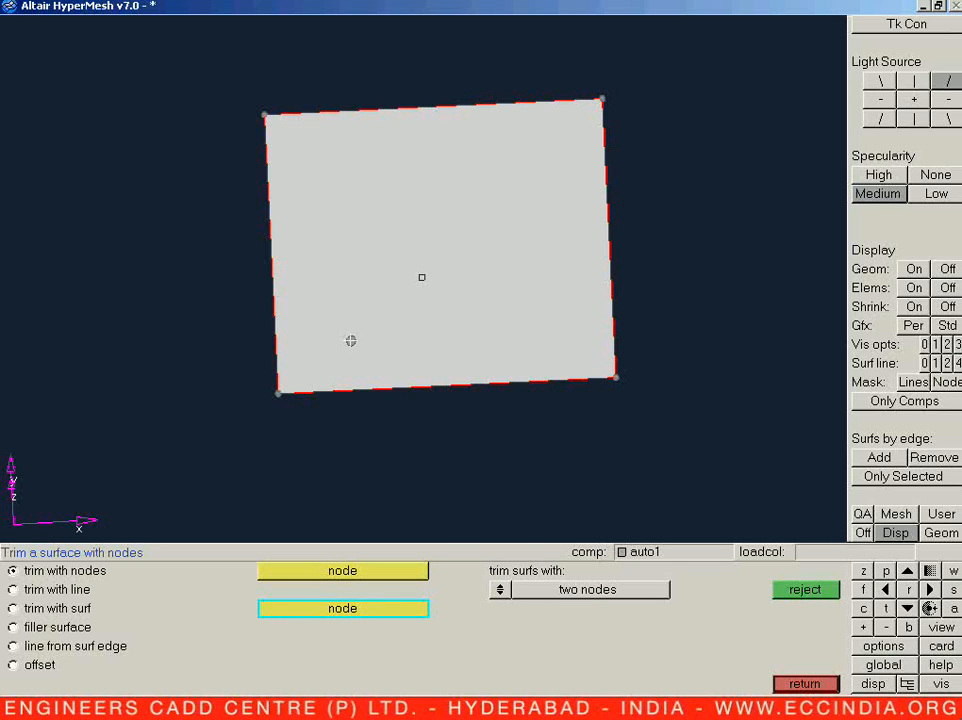
left_click(582, 116)
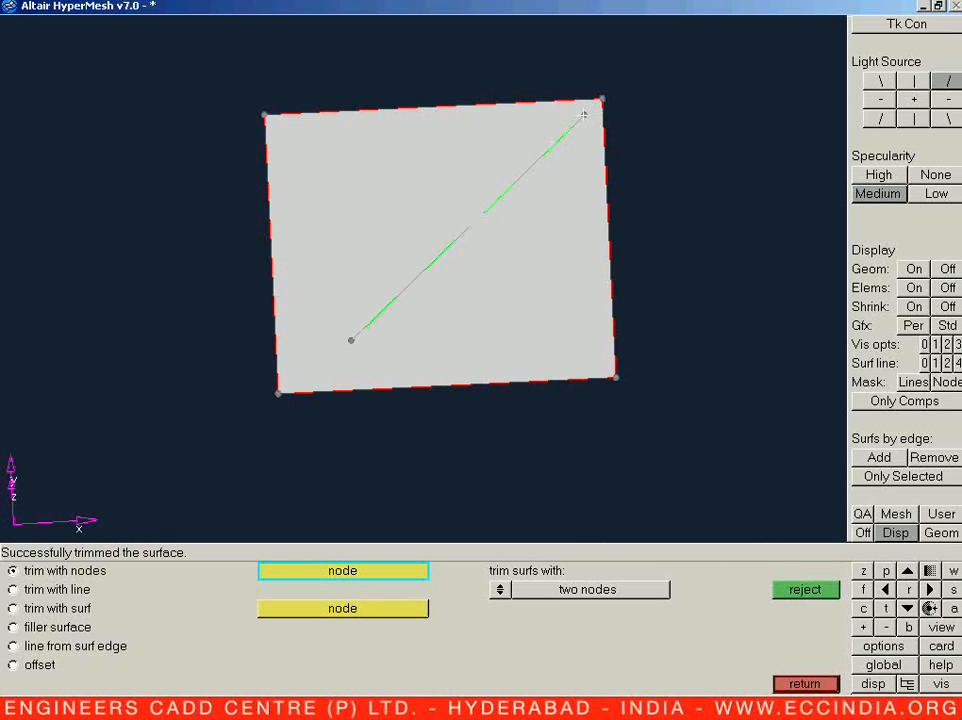
key("v")
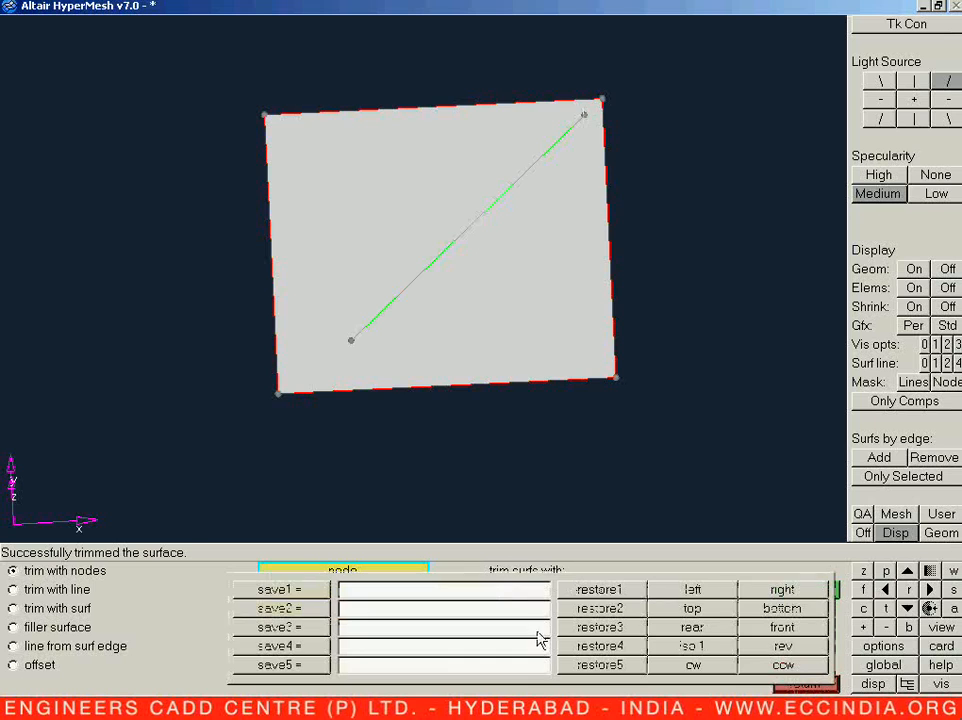
left_click(678, 612)
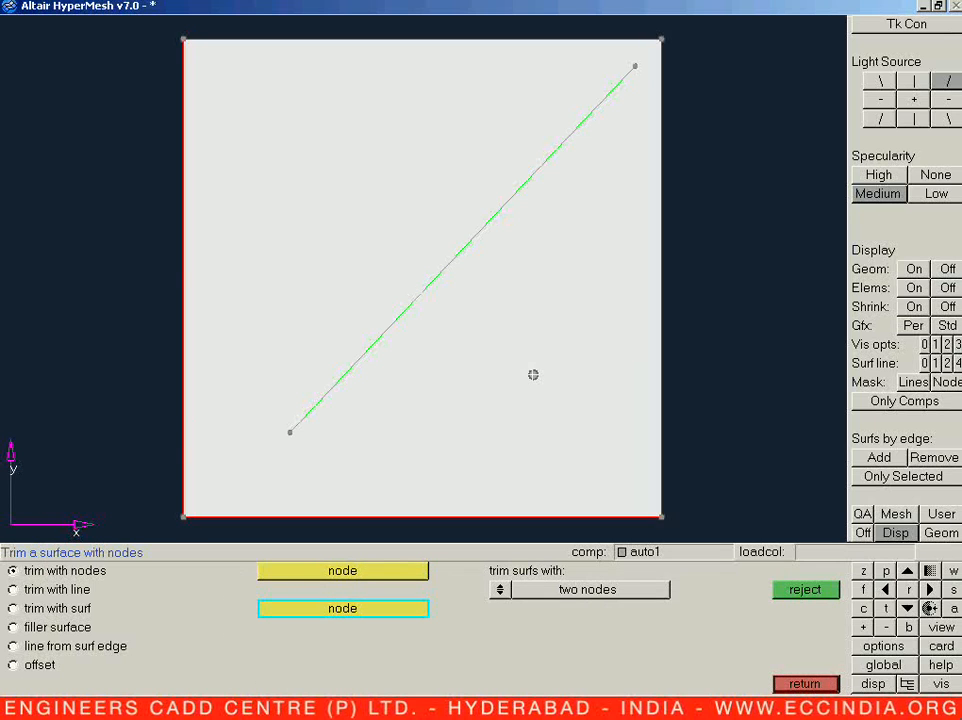
left_click(277, 158)
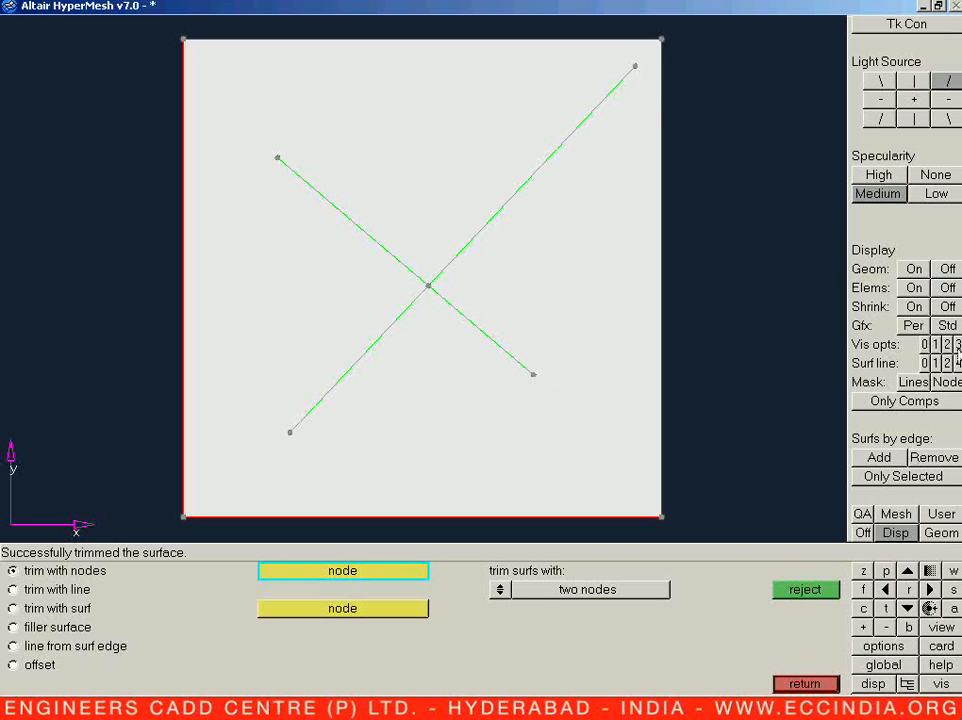
Step: In wireframe display, trim the square with two nodes across its upper-left and lower-right corners, from edge to edge
left_click(950, 348)
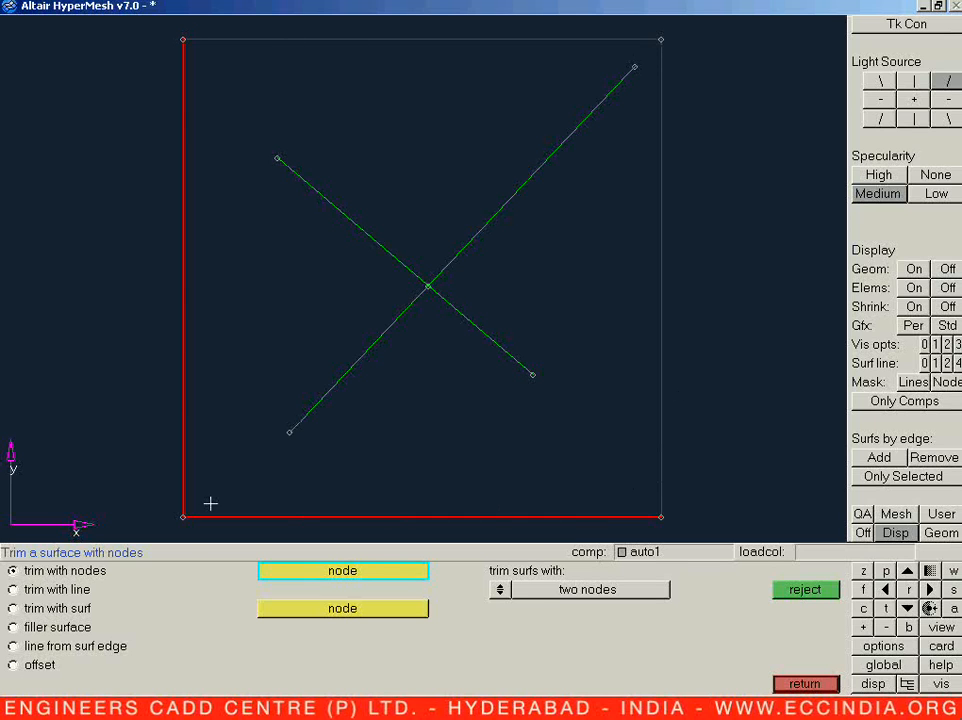
left_click(183, 354)
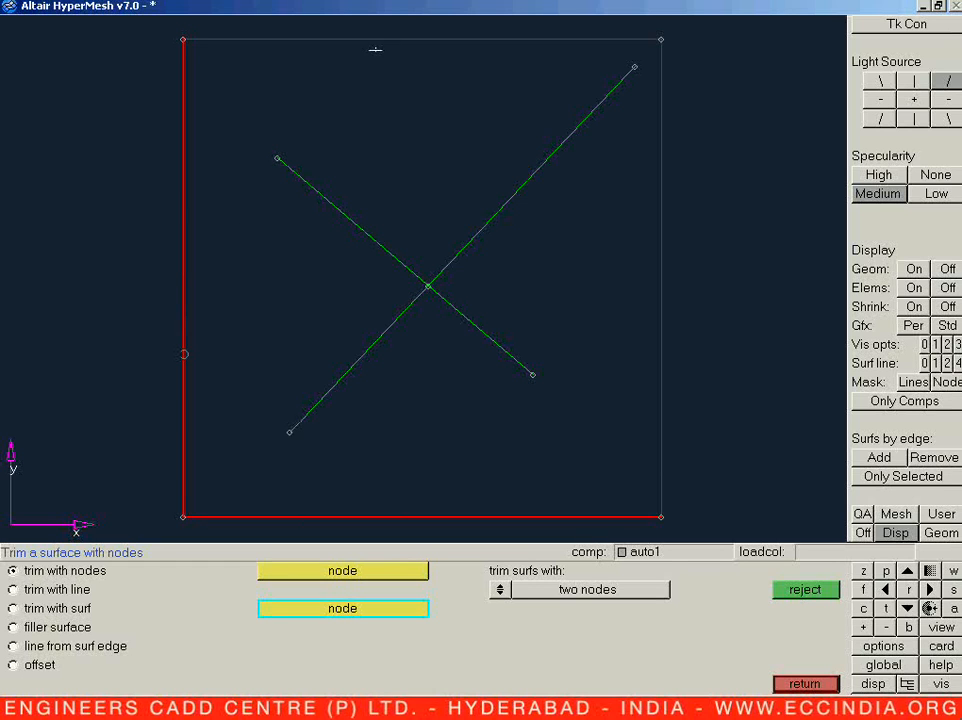
left_click(411, 39)
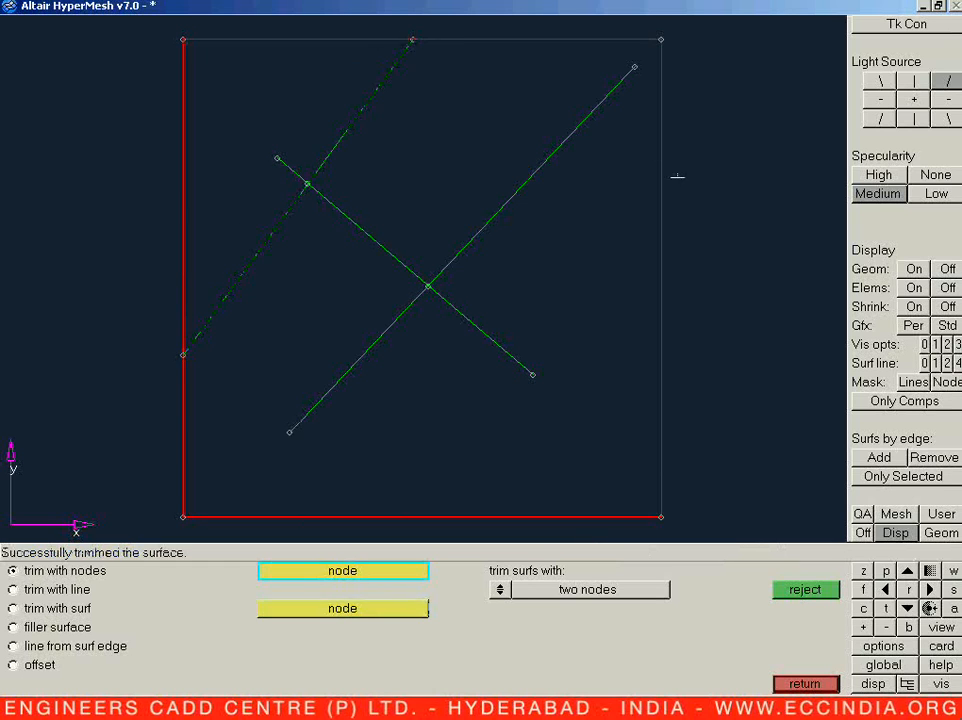
left_click(660, 229)
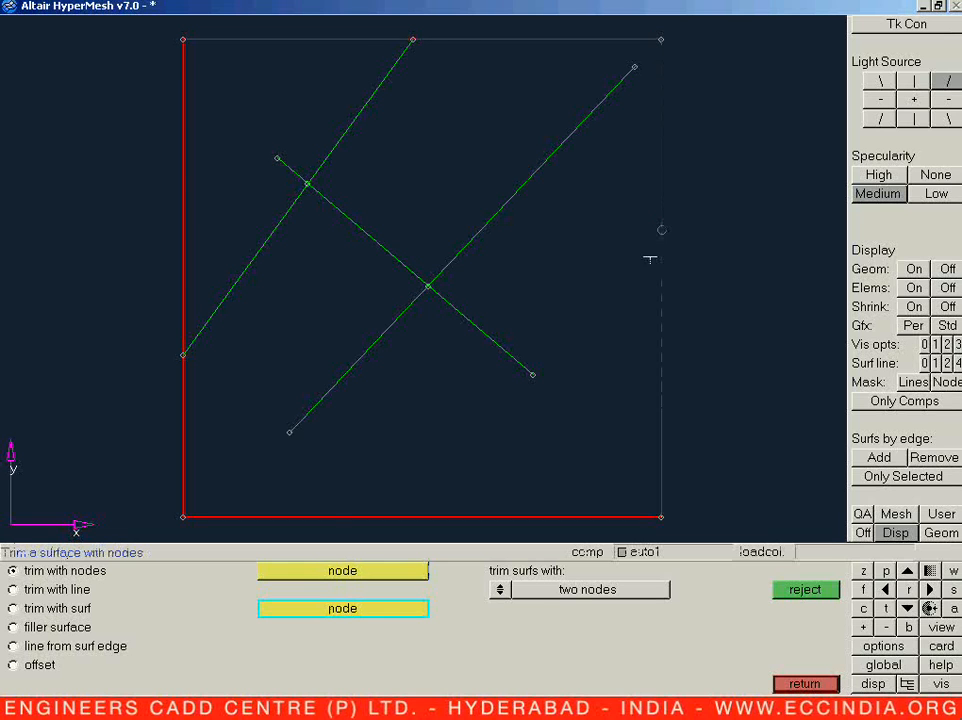
left_click(335, 517)
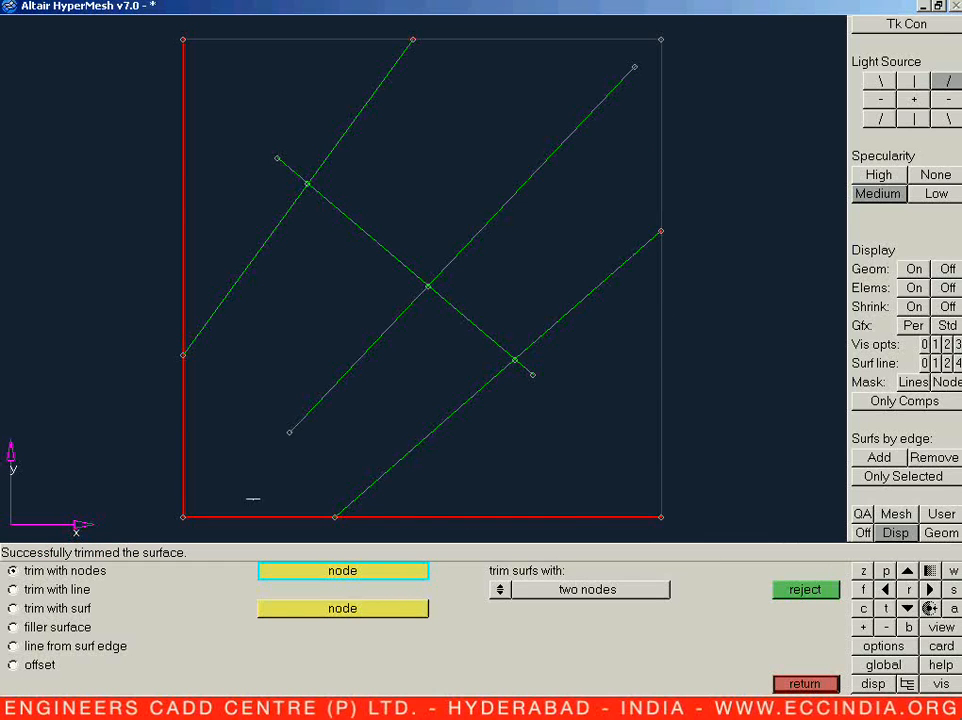
left_click(804, 683)
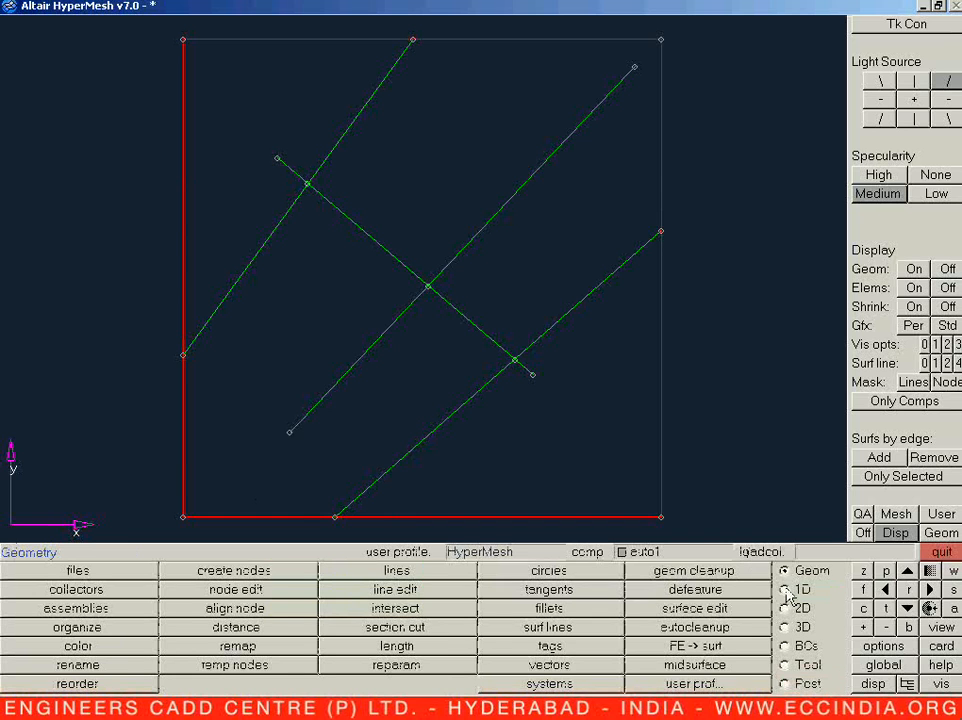
Step: Examine the edge toggle options of the geom cleanup command and leave it
left_click(718, 569)
left_click(728, 574)
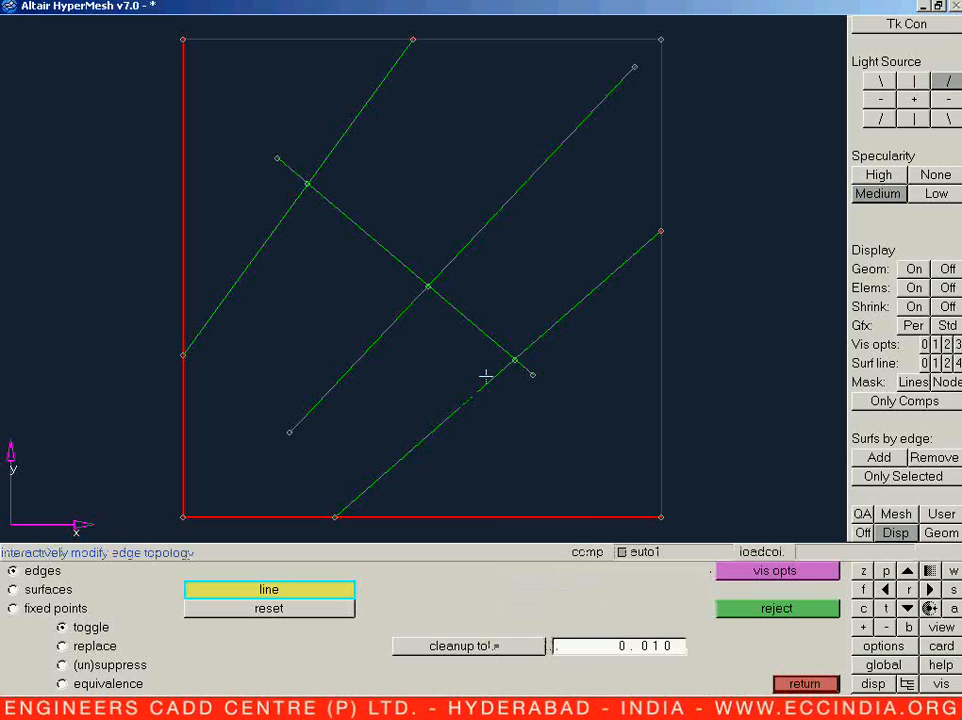
left_click(724, 571)
key("Escape")
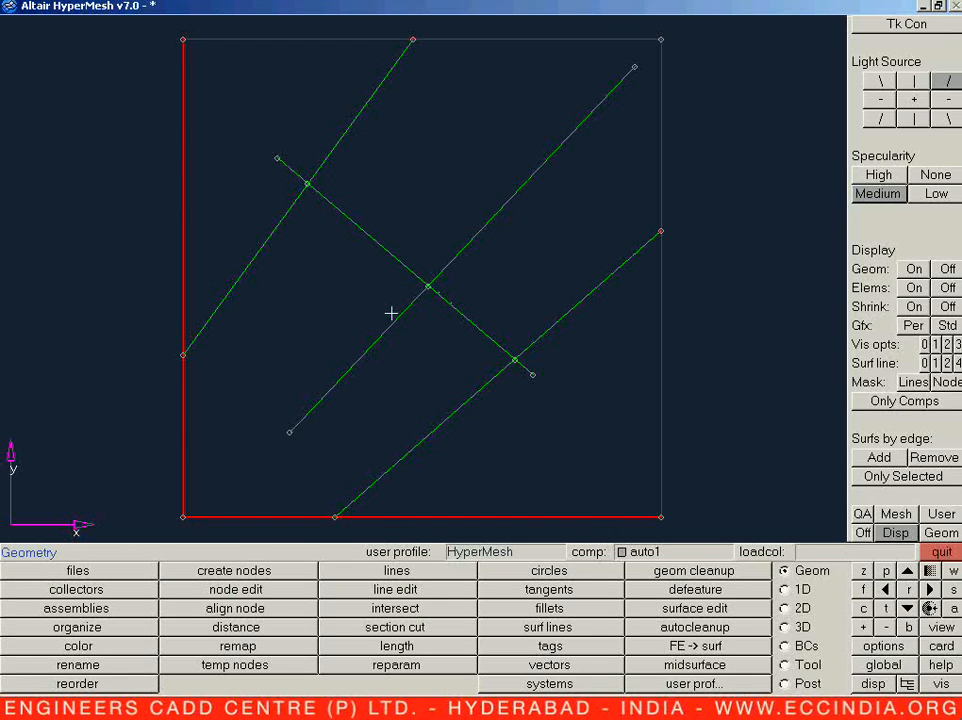
Step: With the square shaded, unsplit the two crossing cuts and the lower-right corner cut, keeping only the upper-left corner cut
left_click(955, 344)
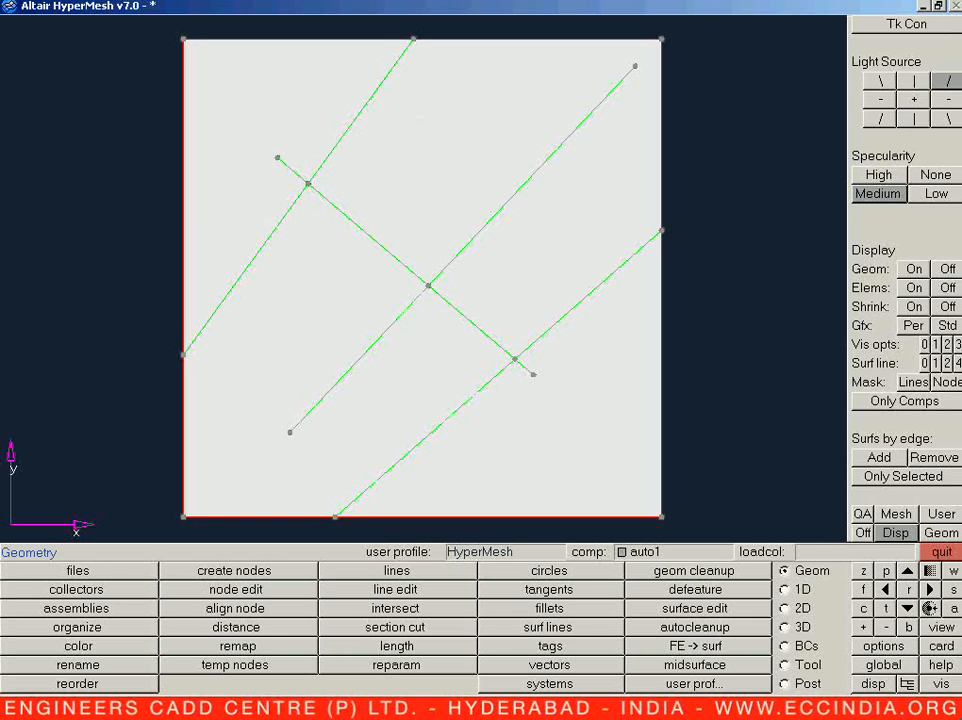
key("F12")
left_click(40, 608)
left_click(385, 594)
left_click(345, 371)
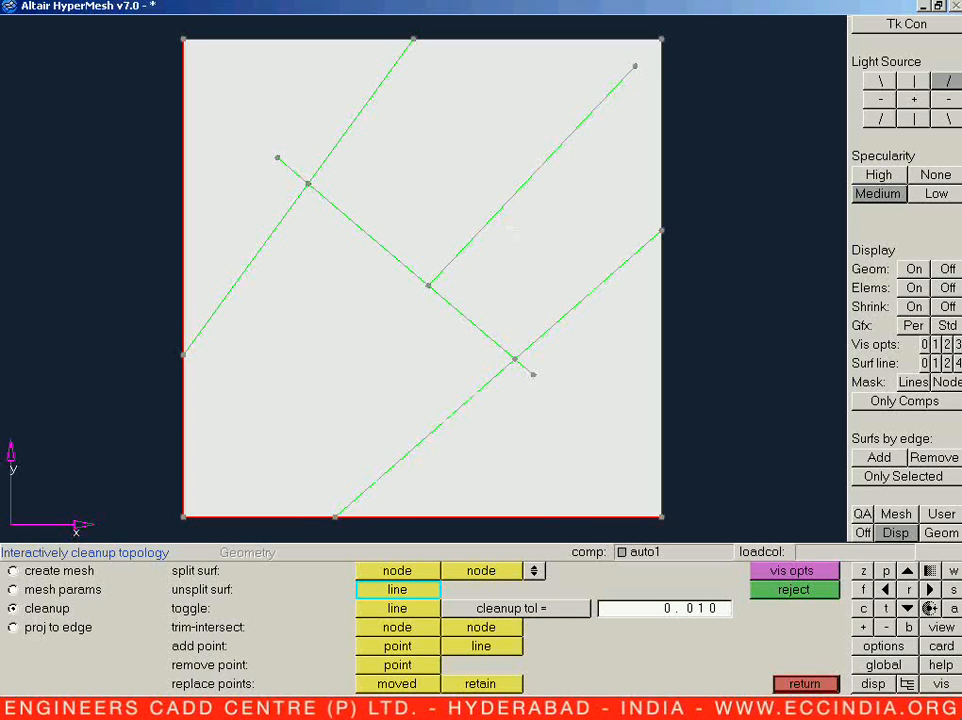
left_click(531, 176)
left_click(577, 303)
left_click(527, 367)
left_click(420, 278)
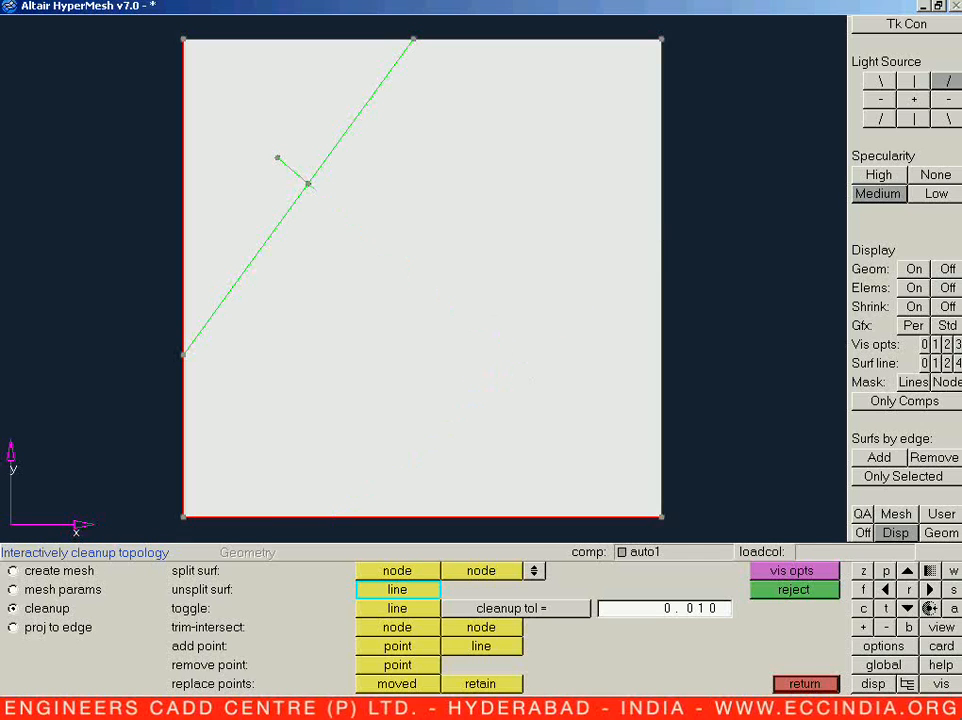
left_click(292, 171)
left_click(804, 684)
Step: Return to wireframe display and show the ID numbers of the surfaces with the numbers tool
left_click(945, 344)
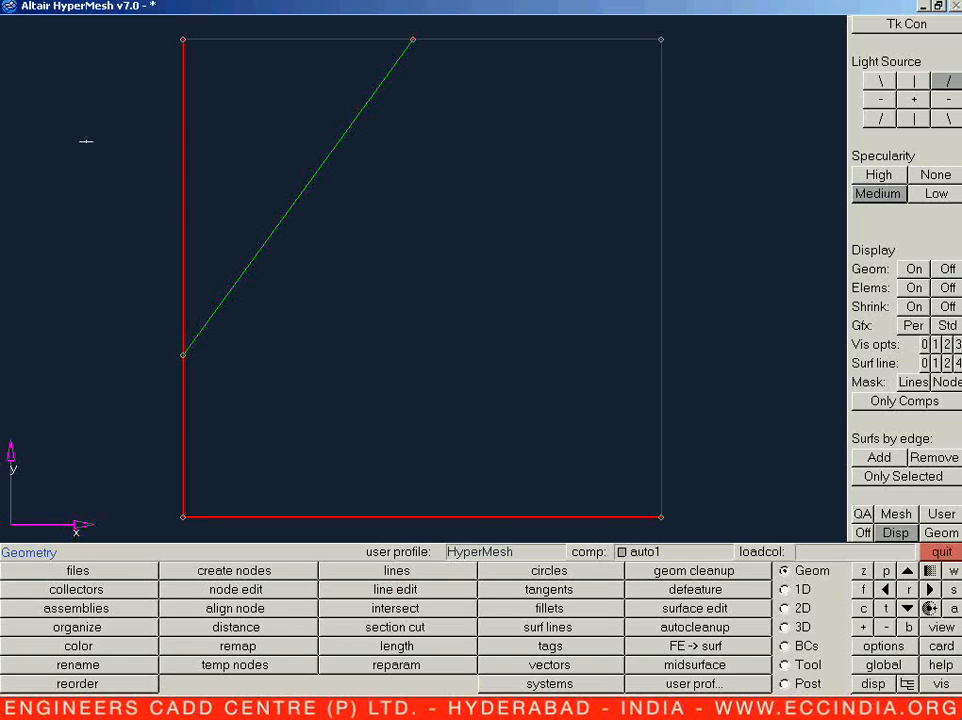
left_click(786, 665)
left_click(710, 573)
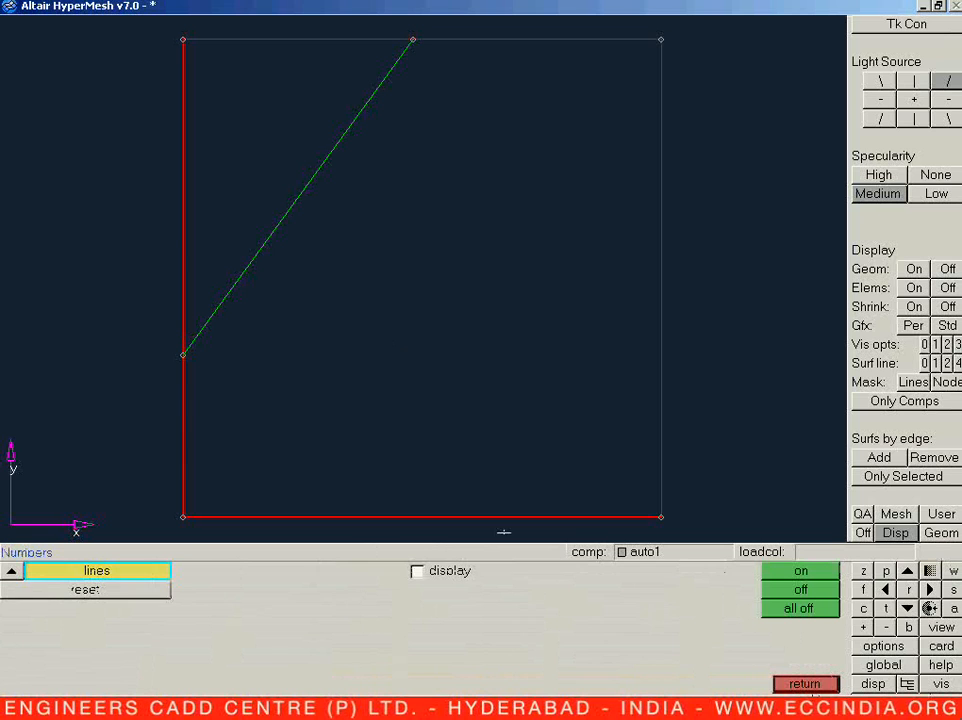
left_click(26, 571)
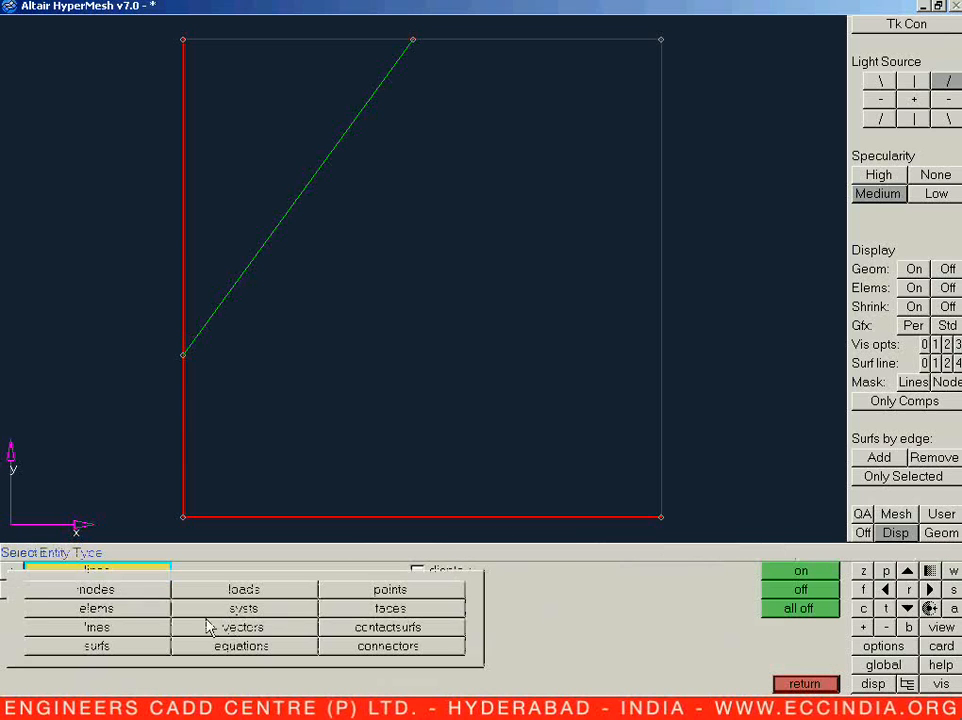
left_click(134, 648)
left_click(416, 574)
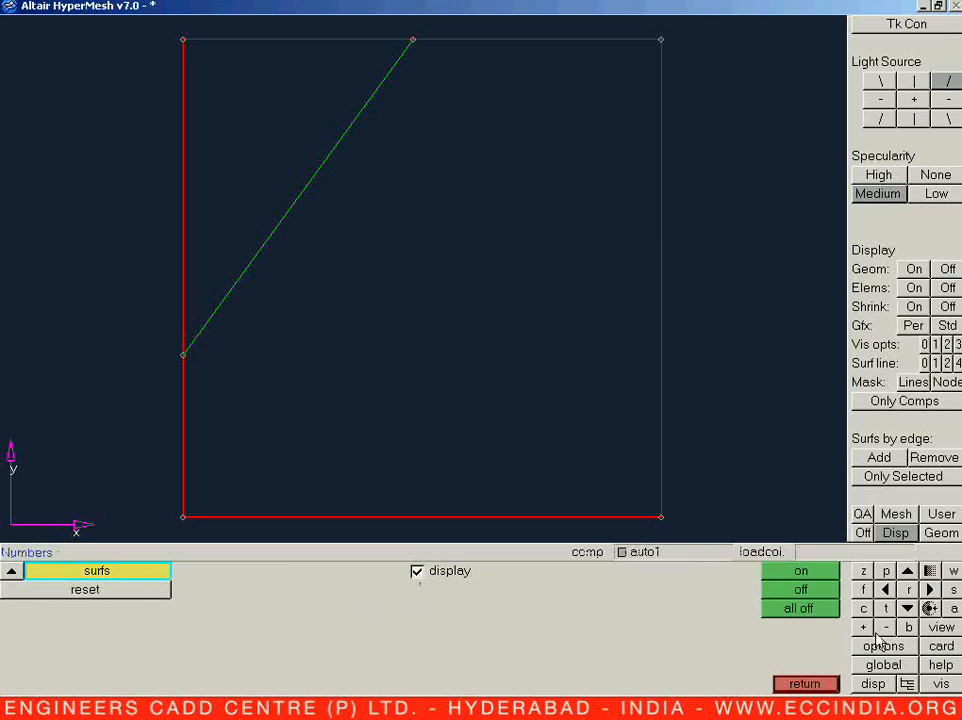
left_click(808, 589)
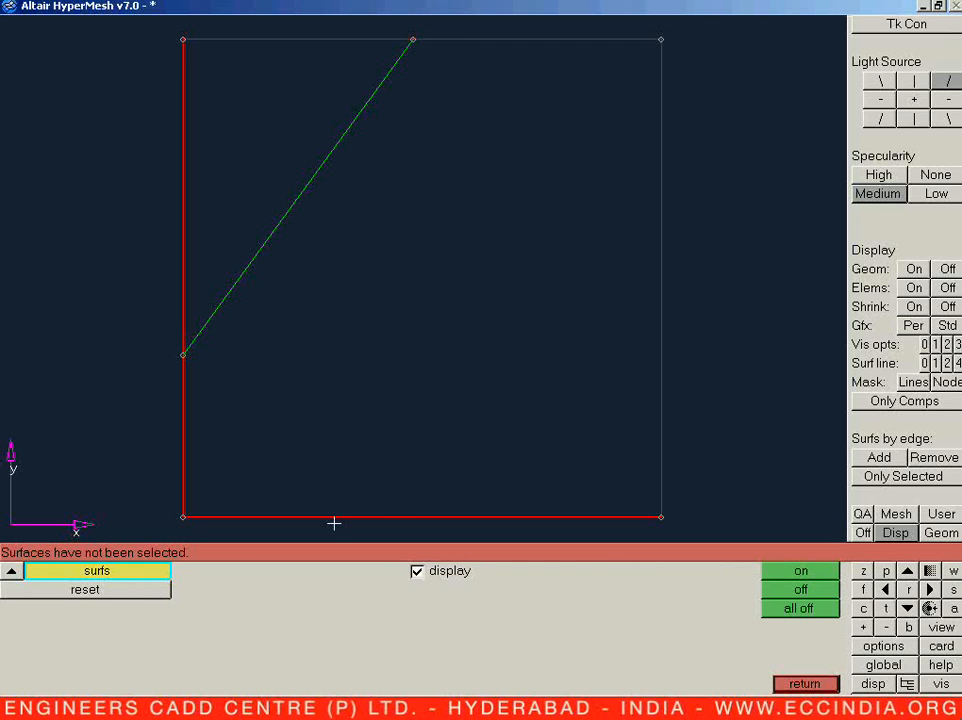
left_click(75, 571)
left_click(188, 627)
left_click(776, 573)
key("Escape")
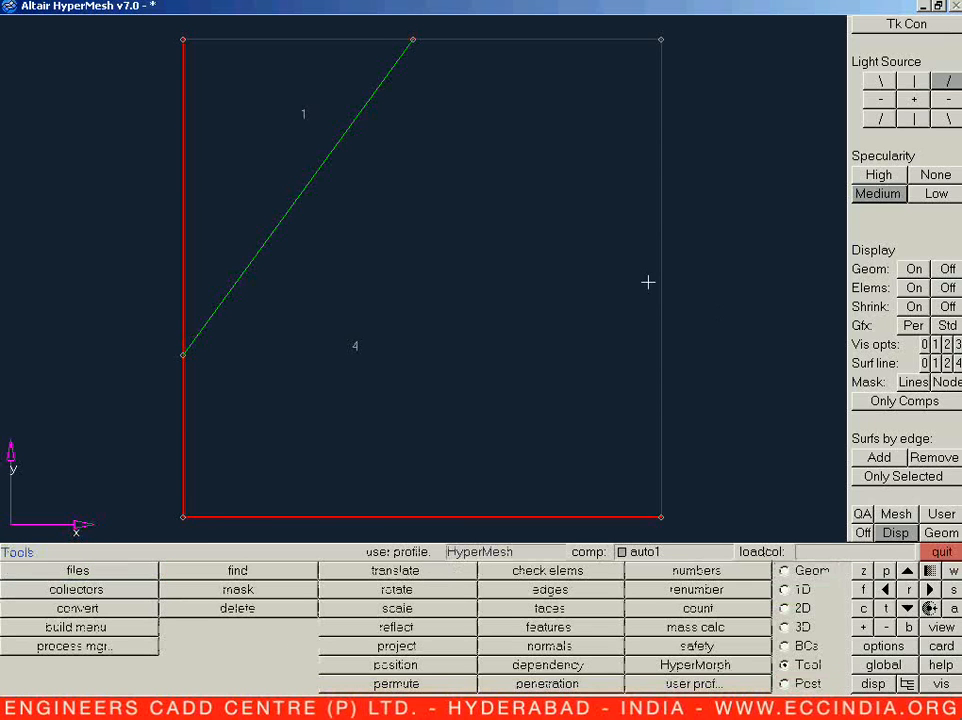
Step: Tilt the numbered surfaces, compare their shaded and wireframe display, and fit them to the view
right_click_drag(659, 266, 684, 274, "ctrl")
left_click_drag(684, 274, 480, 298, "ctrl")
left_click(949, 347)
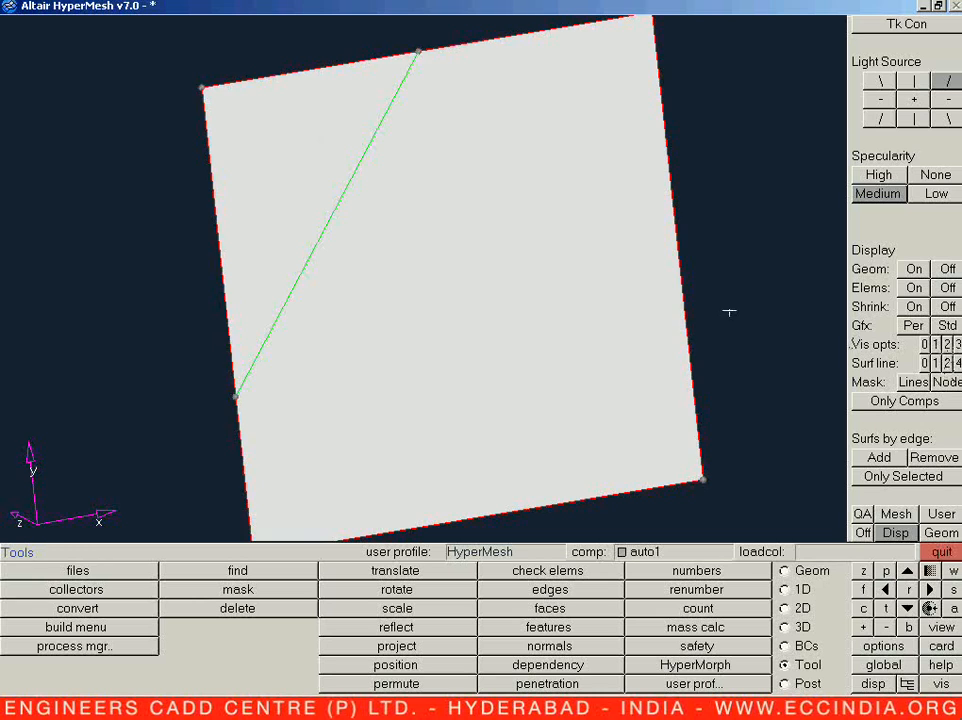
left_click(936, 344)
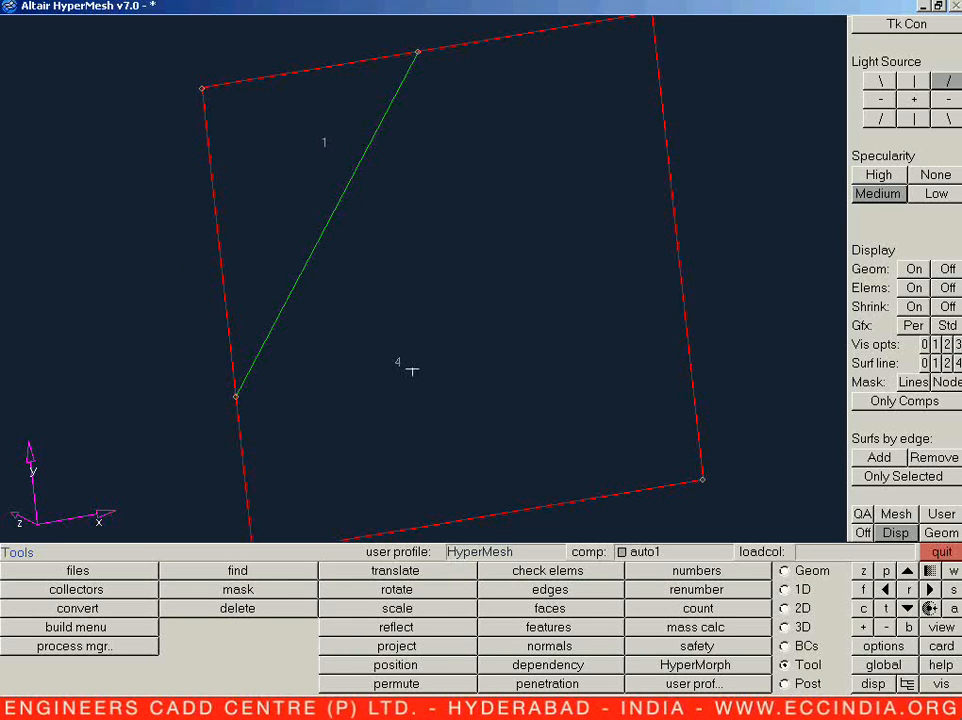
key("f")
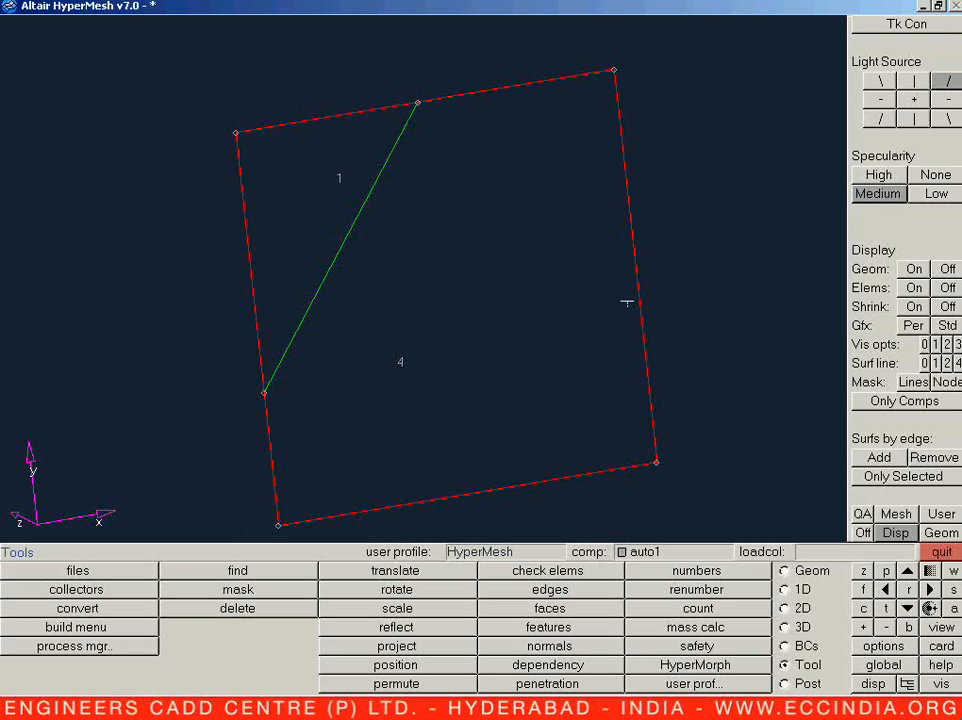
left_click(262, 394)
Step: Start a surface edit trim with nodes and set it to trim with multiple nodes
left_click(786, 589)
left_click(785, 571)
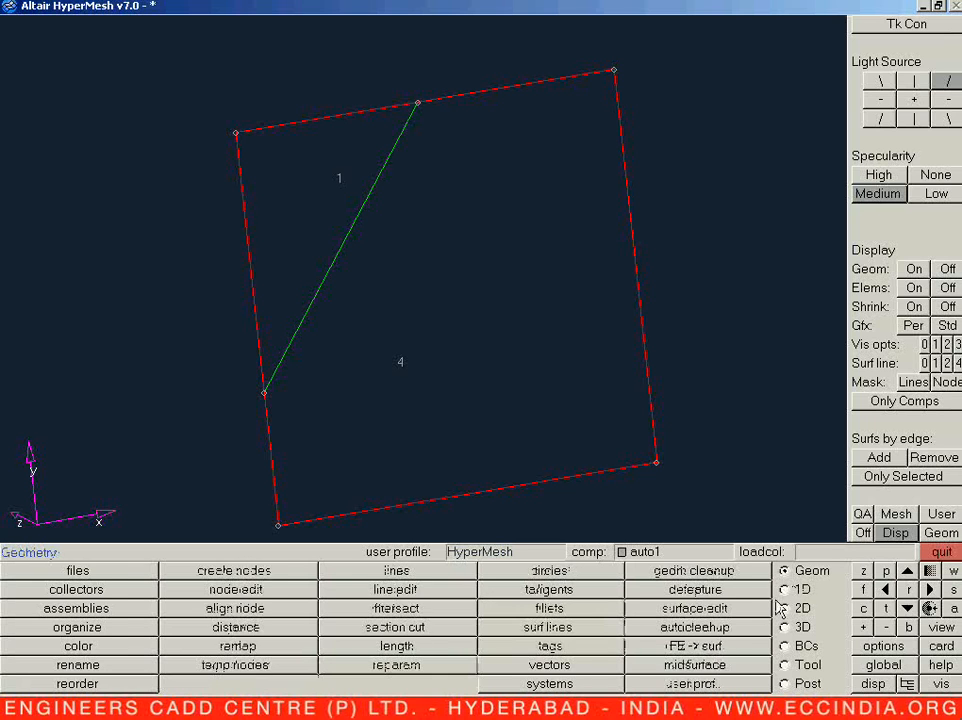
left_click(725, 608)
left_click(502, 591)
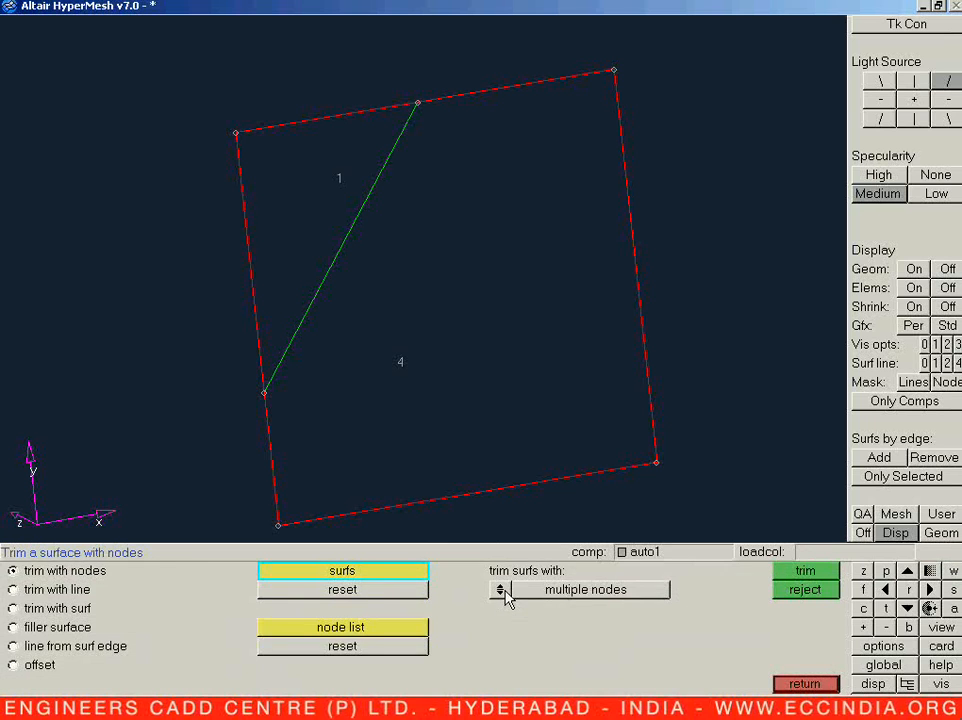